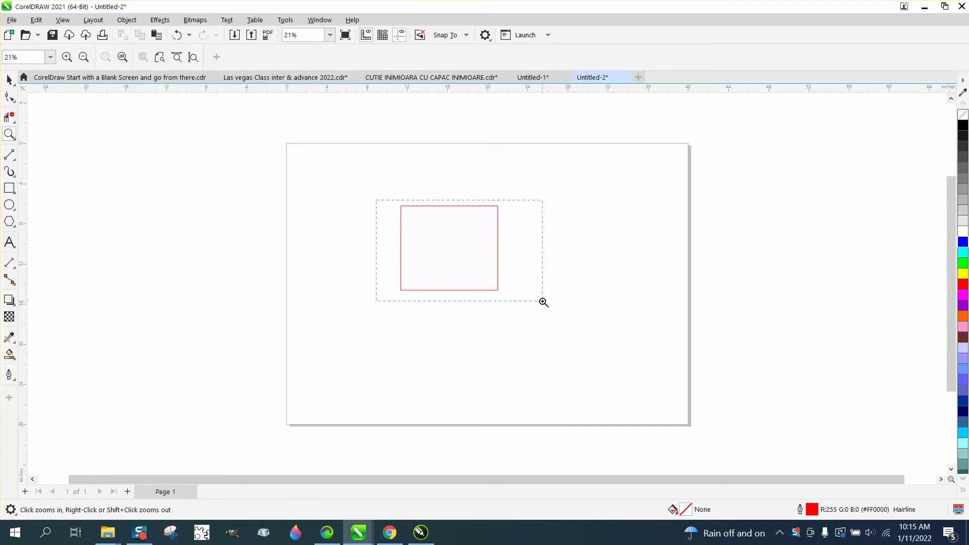
- Draw a thin vertical ellipse and a circle about 3.72 in wide beside the red rectangle
scroll(370, 277, "down", 1)
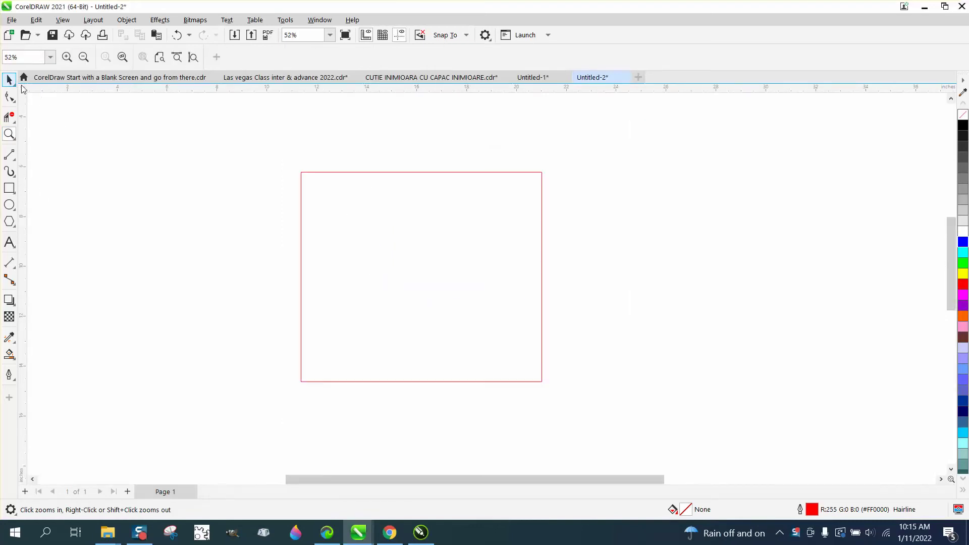
left_click(9, 80)
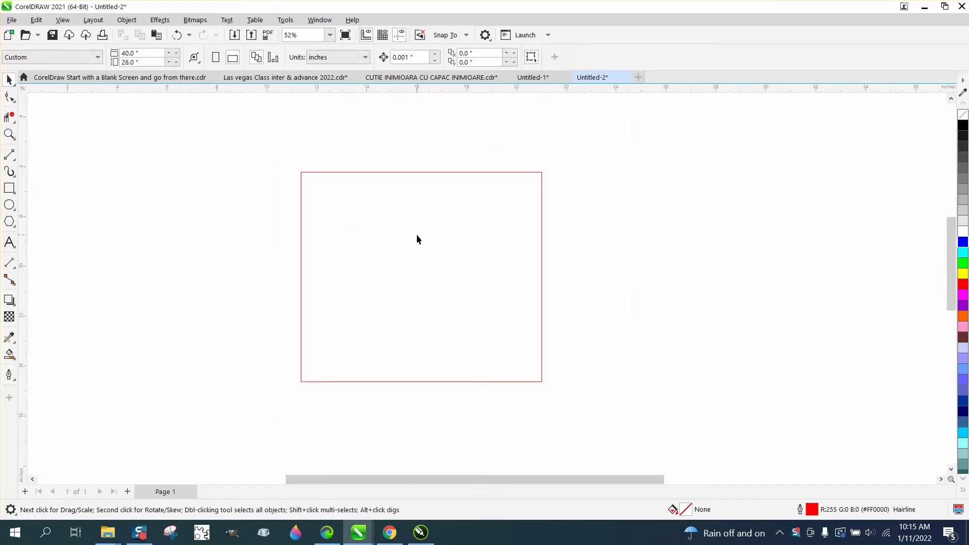
left_click(10, 204)
left_click_drag(228, 198, 157, 304)
left_click_drag(212, 245, 117, 318)
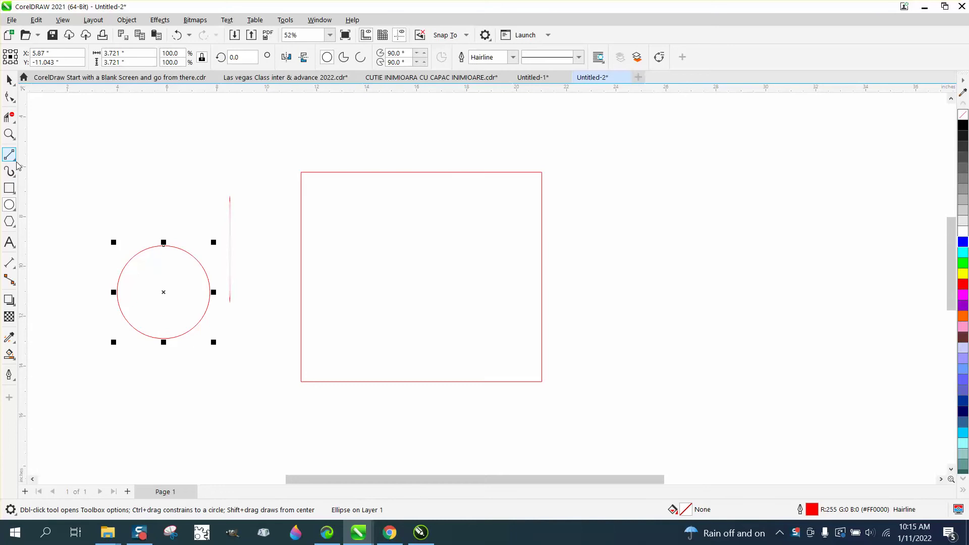
- Draw a nearly horizontal line about 9.36 in long above the circle with the Freehand tool
left_click(17, 161)
left_click(48, 155)
left_click_drag(46, 169, 281, 155)
left_click(9, 80)
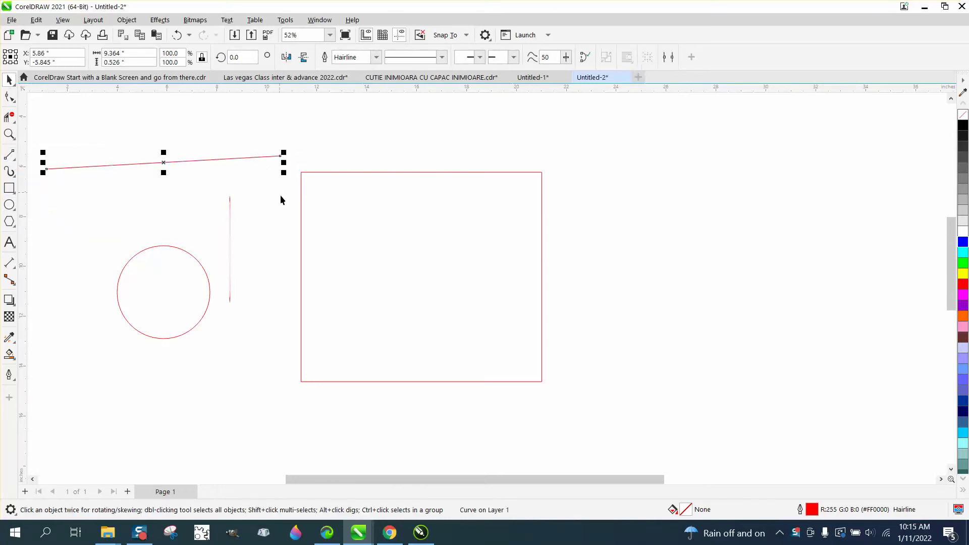
- Delete the rectangle, ellipses and line from the page
scroll(293, 216, "down", 1)
left_click_drag(66, 147, 560, 402)
key("Delete")
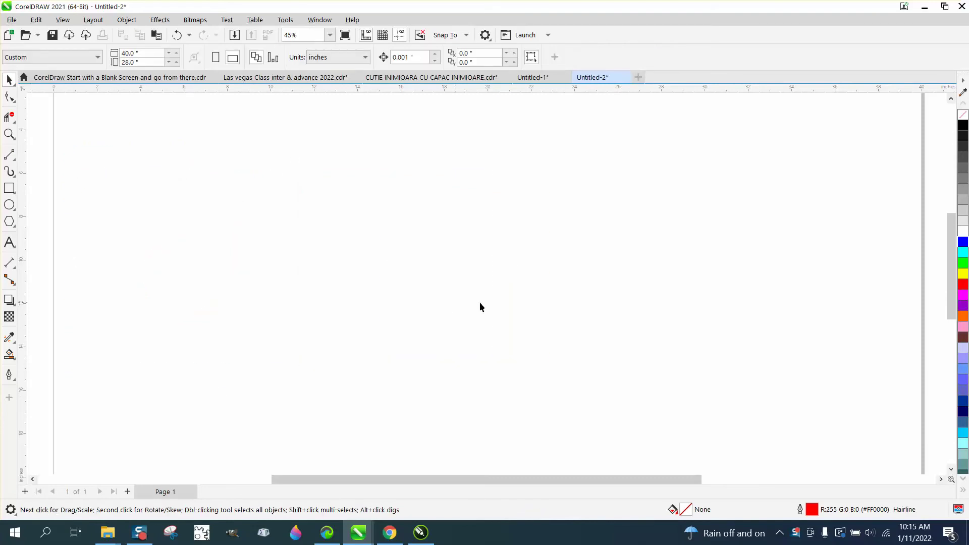
- Set the document's default graphic outline to 0.25 in wide and black, with beveled corners and round line caps
scroll(432, 286, "down", 3)
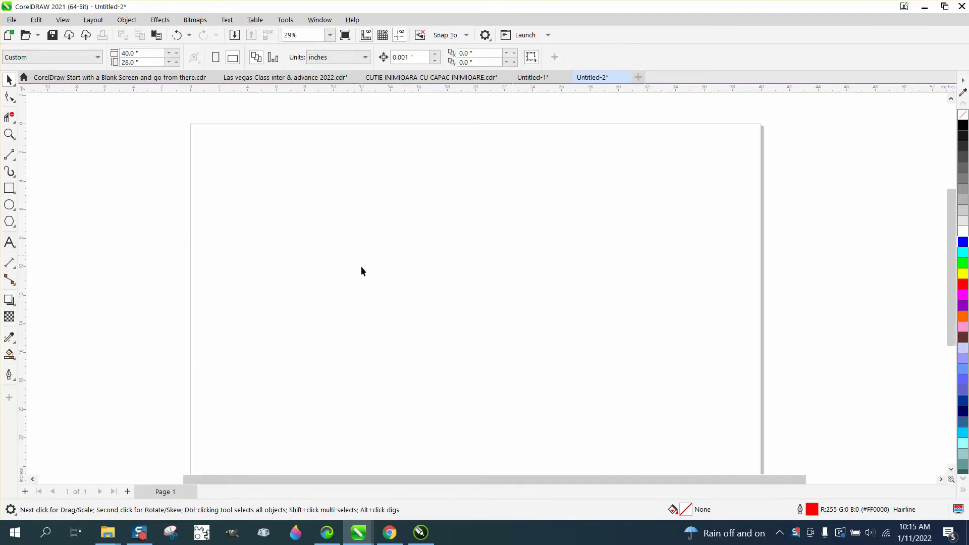
double_click(811, 509)
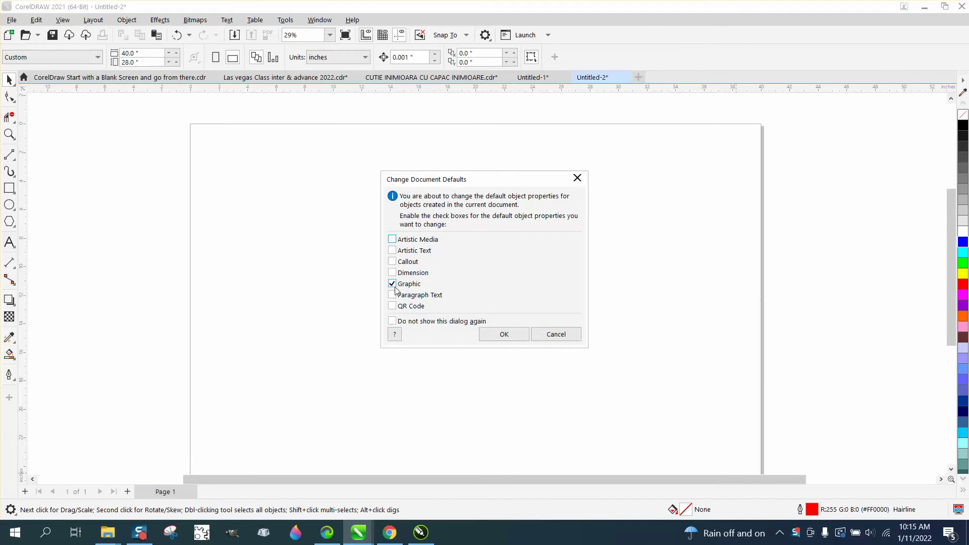
left_click(504, 333)
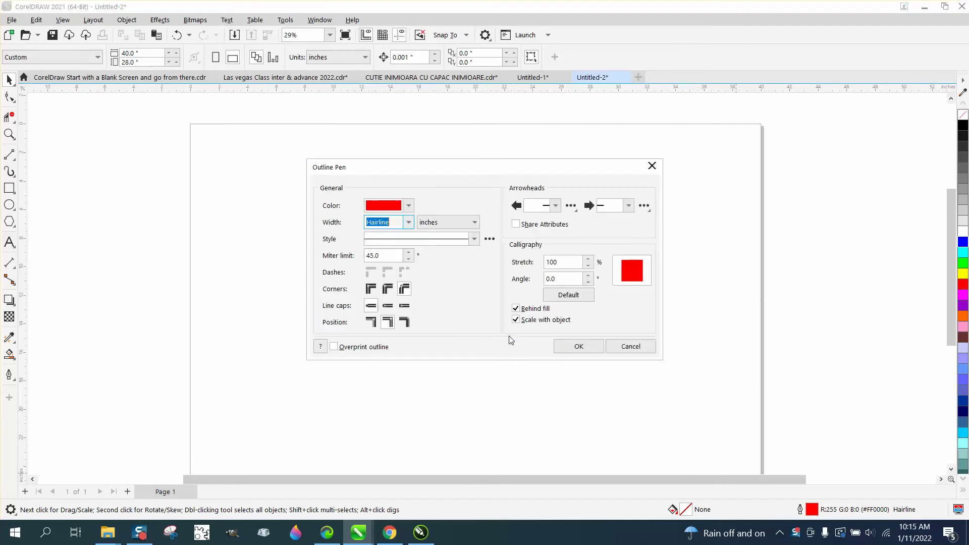
left_click(408, 222)
left_click(399, 328)
left_click(409, 207)
left_click(381, 265)
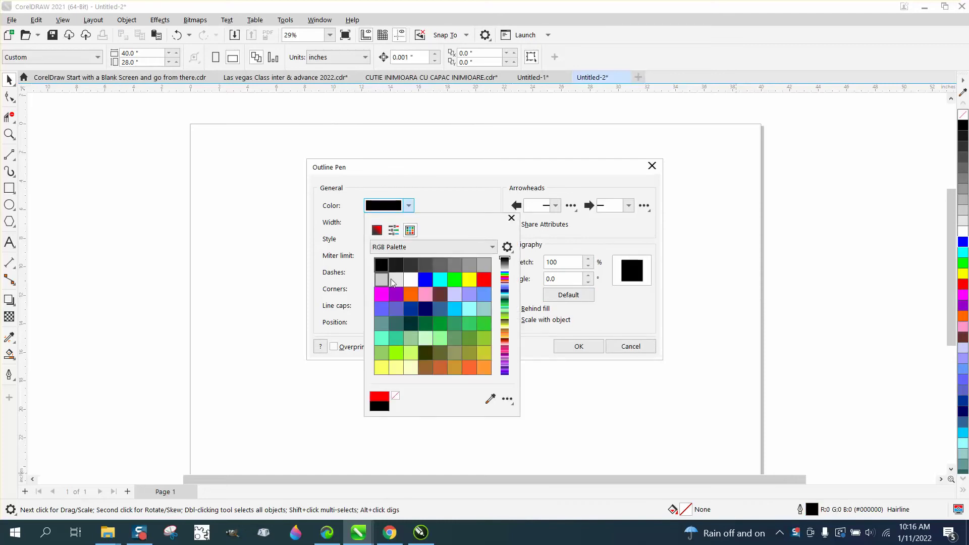
left_click(563, 408)
left_click(405, 289)
left_click(388, 306)
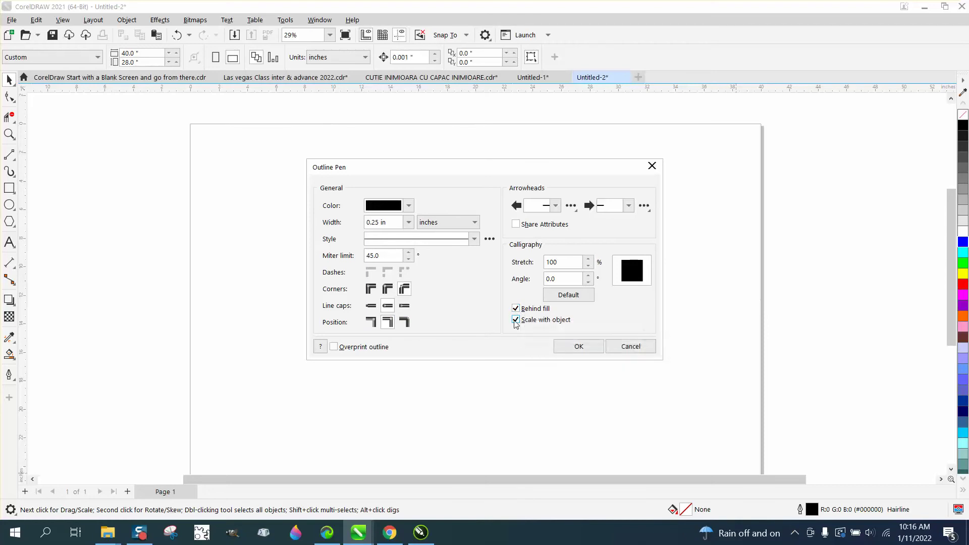
left_click(575, 347)
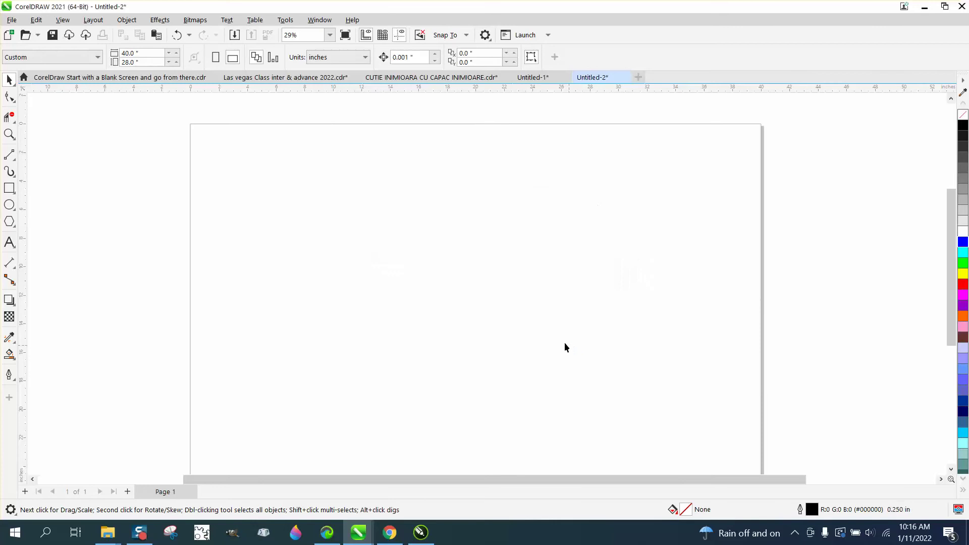
- Draw a square about 8.6 in wide on the page and inspect its outline corner up close
left_click(9, 187)
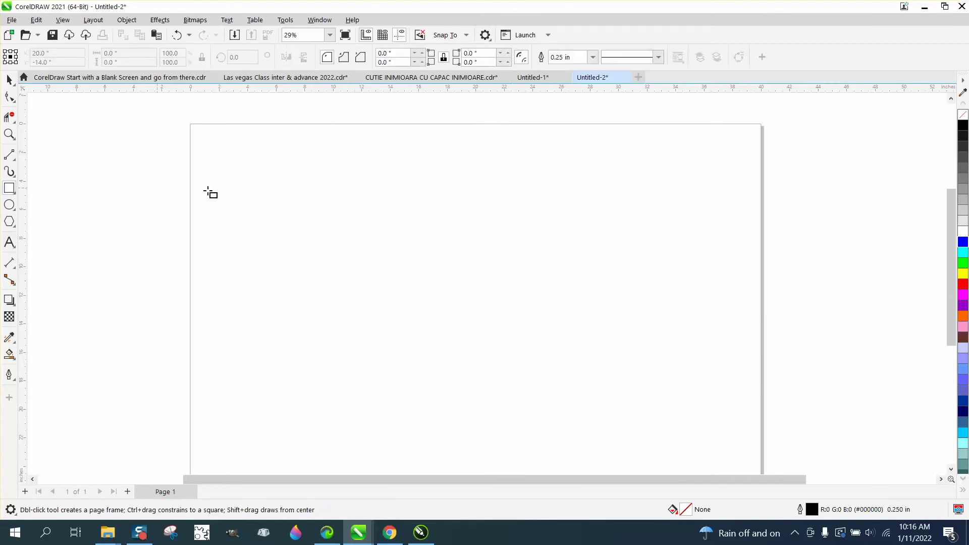
left_click_drag(497, 190, 373, 314)
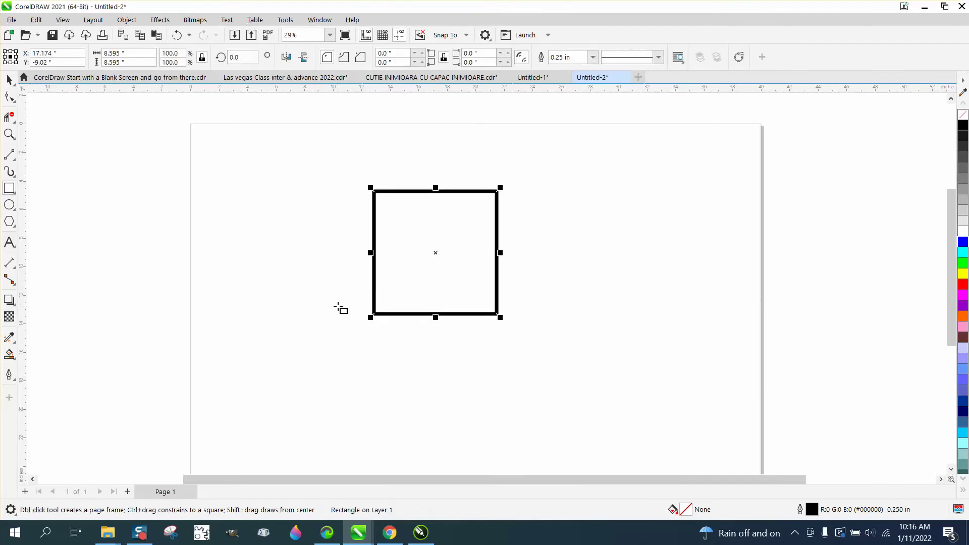
left_click(9, 133)
left_click_drag(333, 179, 441, 230)
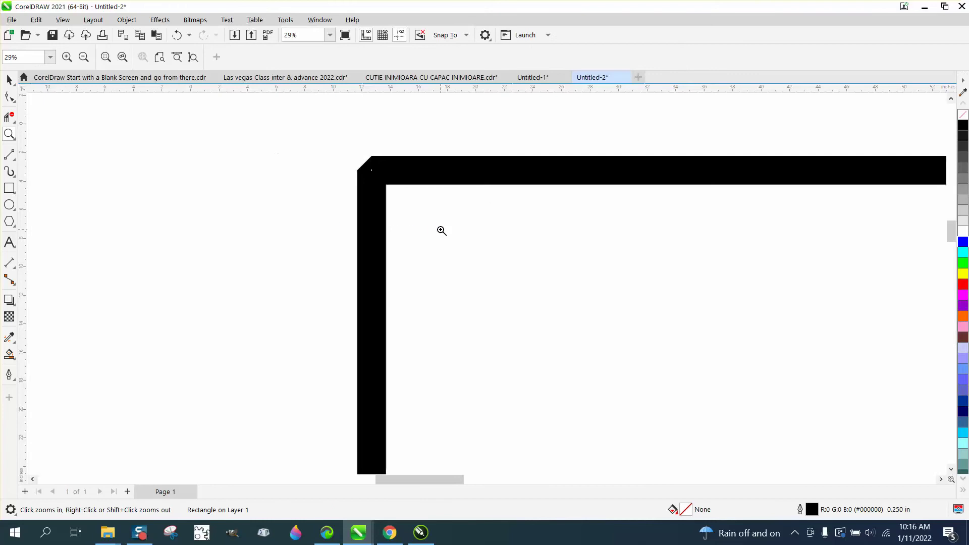
right_click(370, 222)
scroll(288, 235, "down", 1)
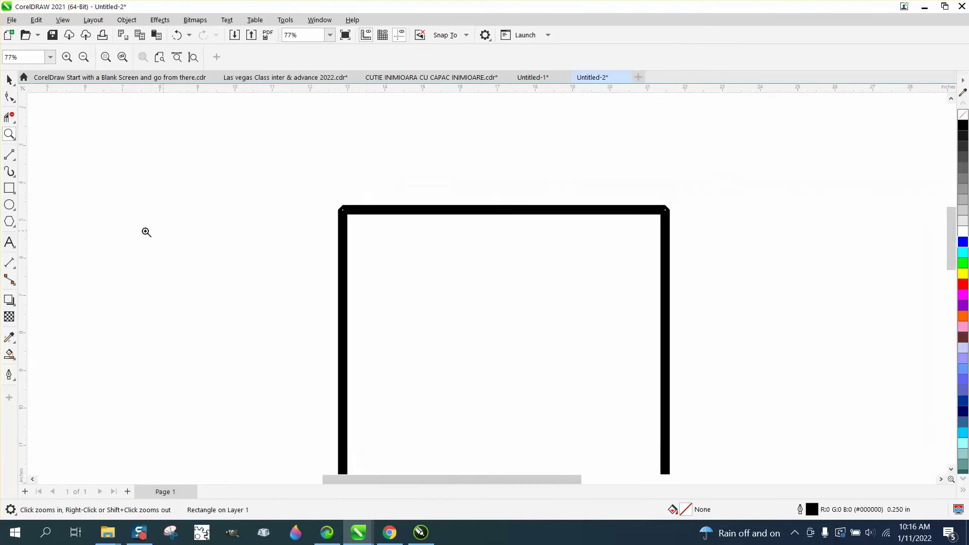
- Draw a diagonal 2-Point Line about 3.24 in wide and 3.32 in high beside the square
left_click(16, 159)
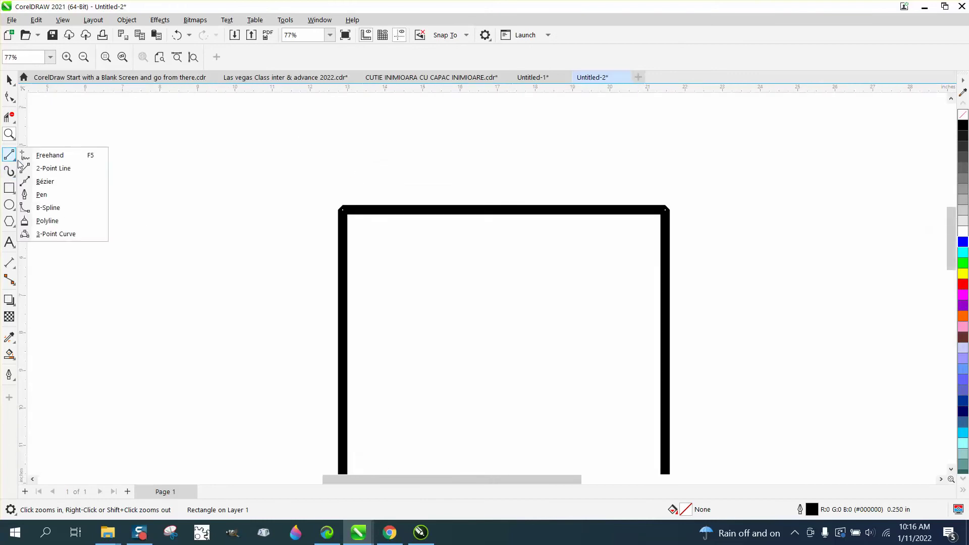
left_click(53, 170)
left_click_drag(309, 174, 186, 298)
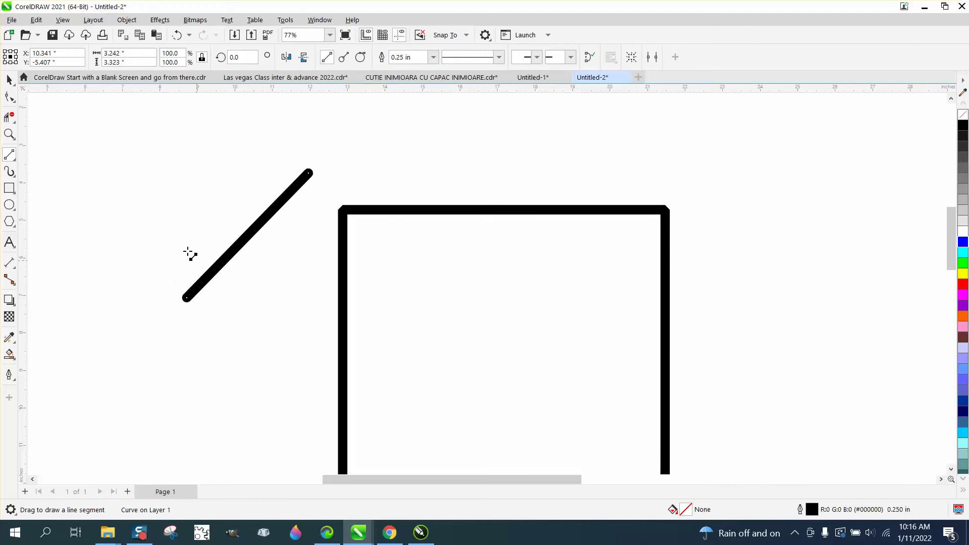
left_click(9, 79)
scroll(168, 192, "down", 1)
scroll(168, 193, "down", 1)
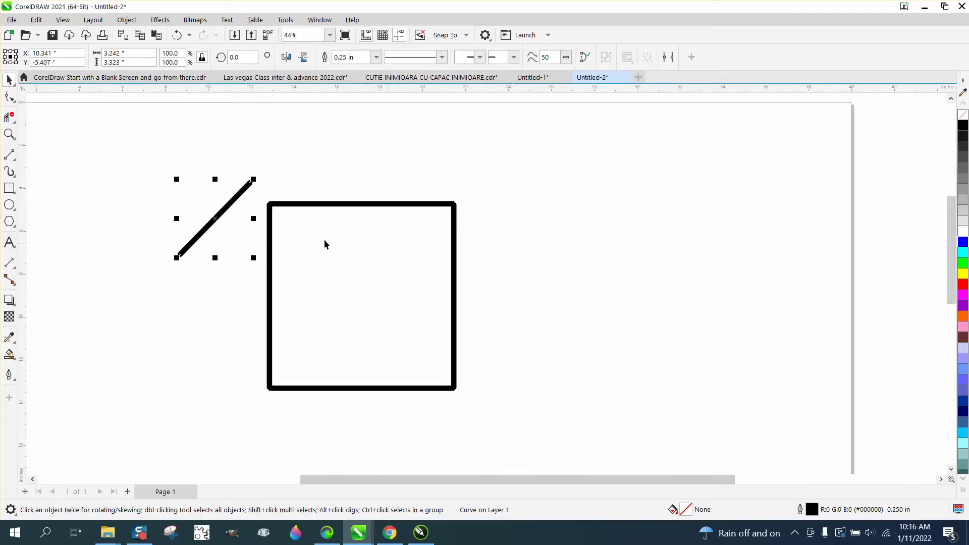
- Move the square away from the line, place a copy of it alongside, and turn off Scale with object for the copy's outline
left_click_drag(320, 204, 369, 147)
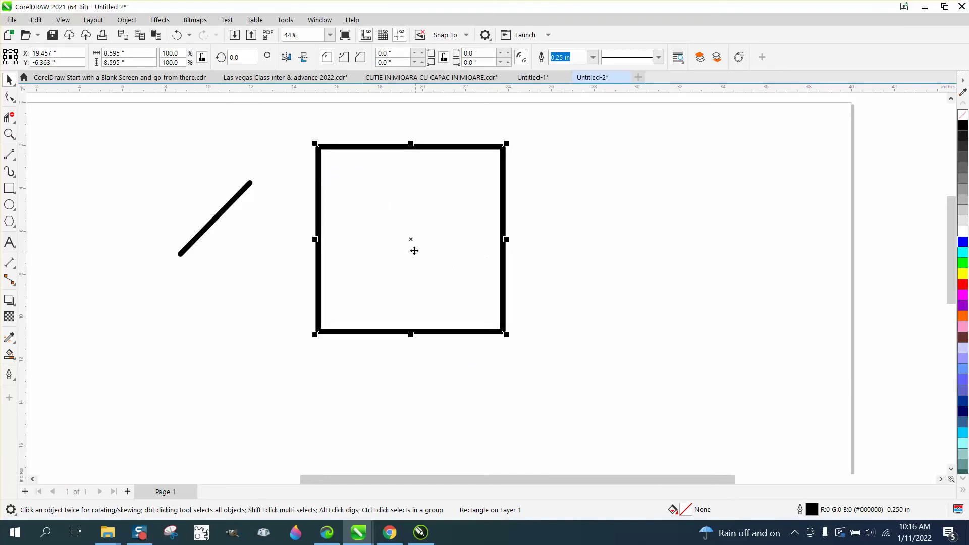
left_click_drag(414, 248, 626, 249)
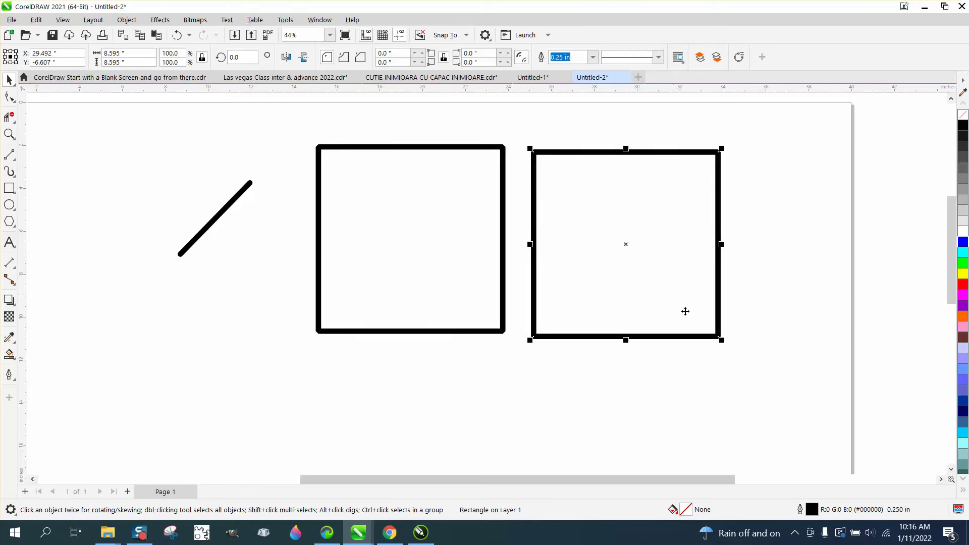
double_click(813, 511)
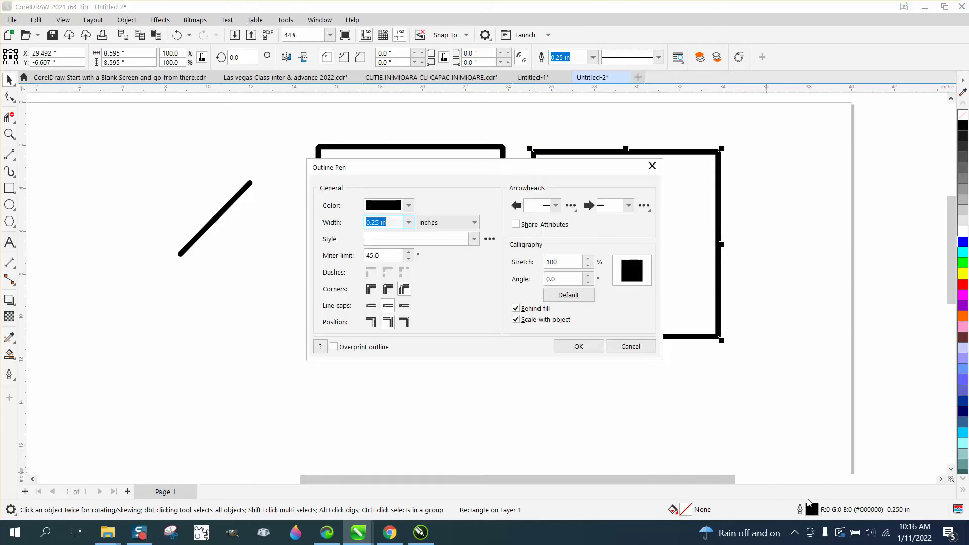
left_click(516, 320)
left_click(575, 347)
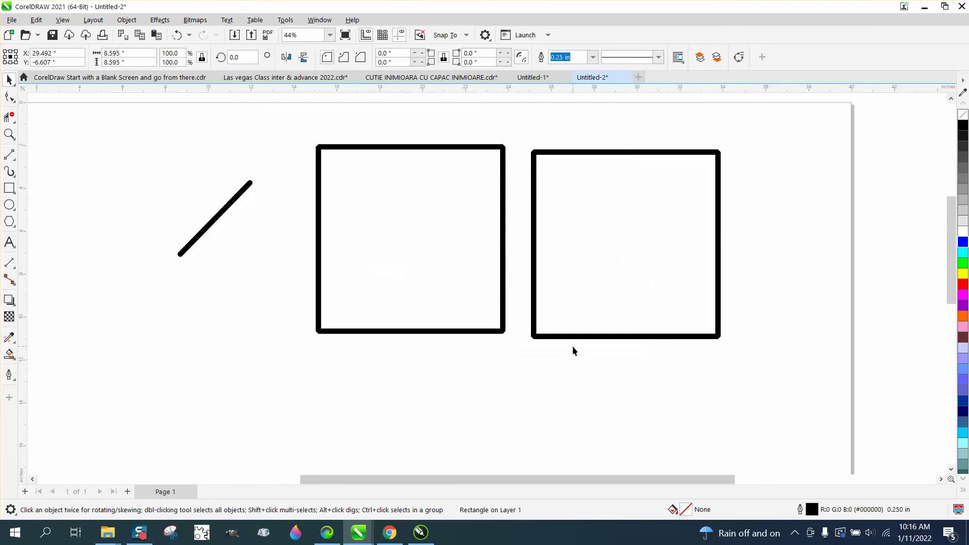
- Scale the original square to 25%
left_click(504, 332)
left_click(170, 53)
type("25")
key("Return")
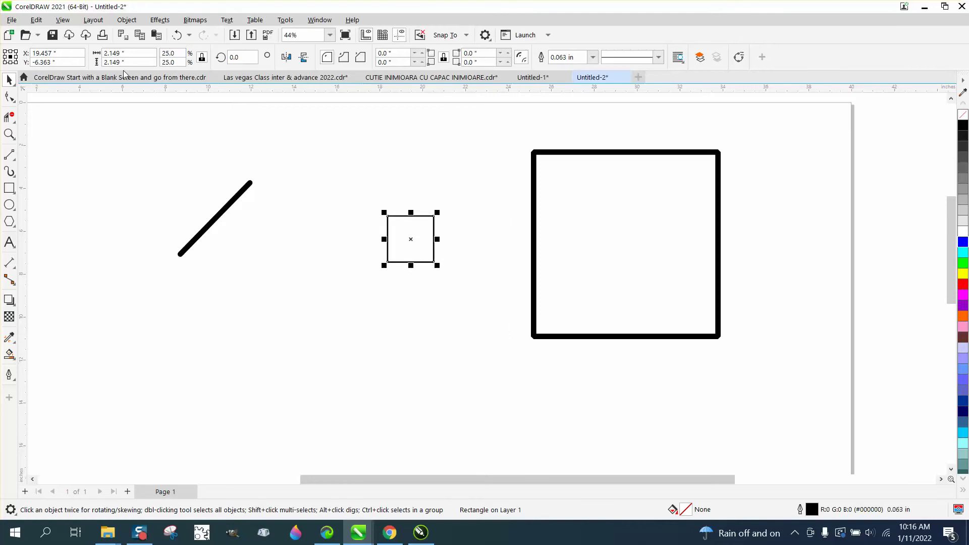
- Scale the copied square to 25% and move it right beside the other small square
left_click(563, 225)
left_click(170, 53)
type("25")
key("Return")
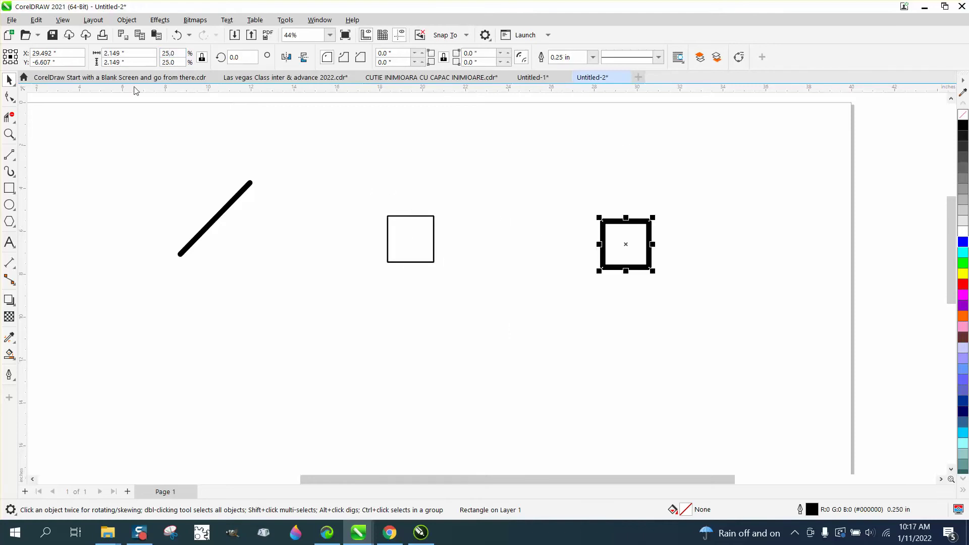
left_click_drag(626, 244, 465, 244)
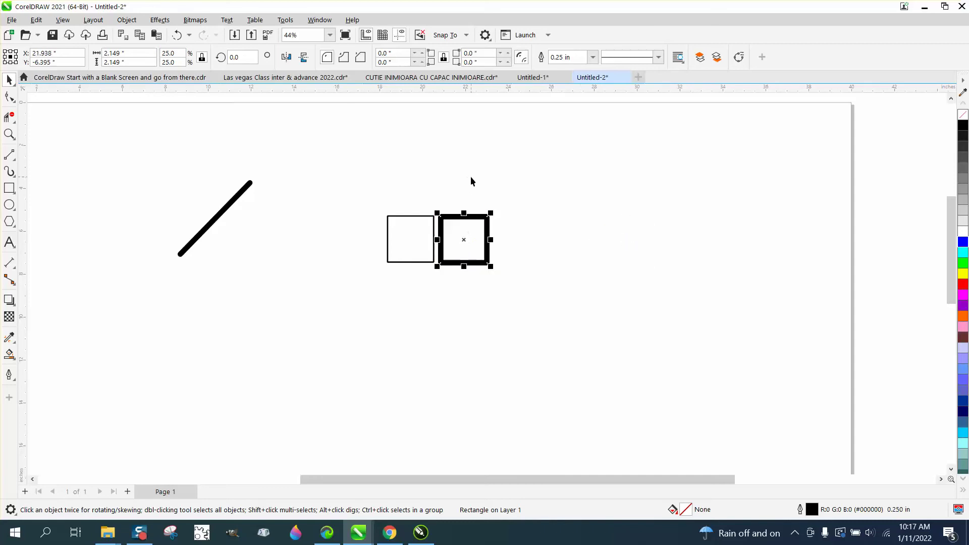
- Enlarge the thin-outlined square from its corner and shrink it back to about 1.93 in wide
left_click(407, 251)
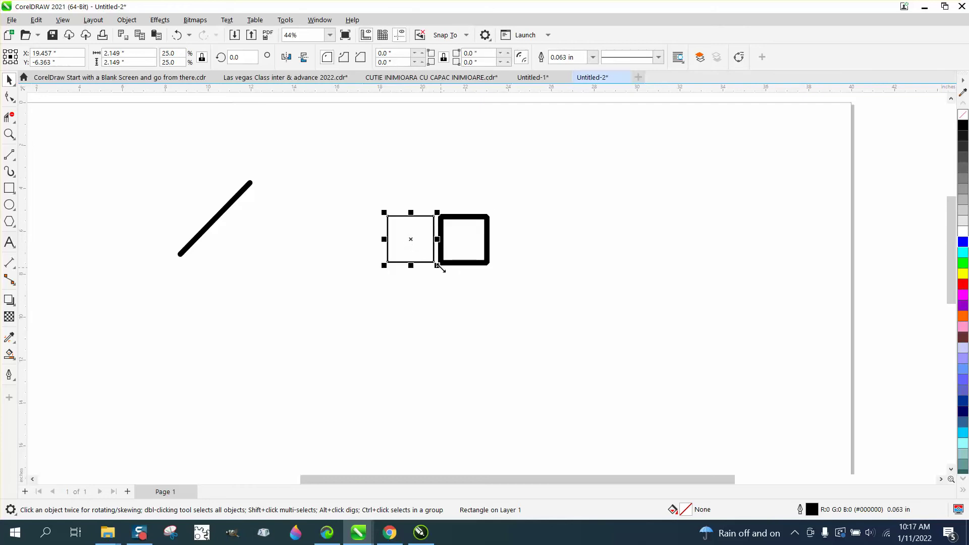
left_click_drag(436, 264, 720, 433)
left_click_drag(601, 430, 442, 292)
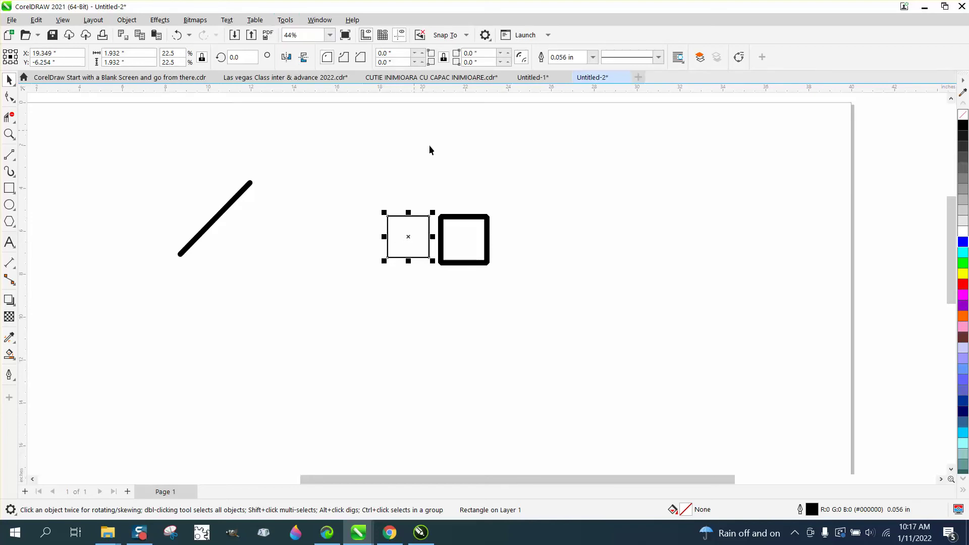
- Delete the diagonal line and both small squares
left_click_drag(151, 166, 610, 350)
key("Delete")
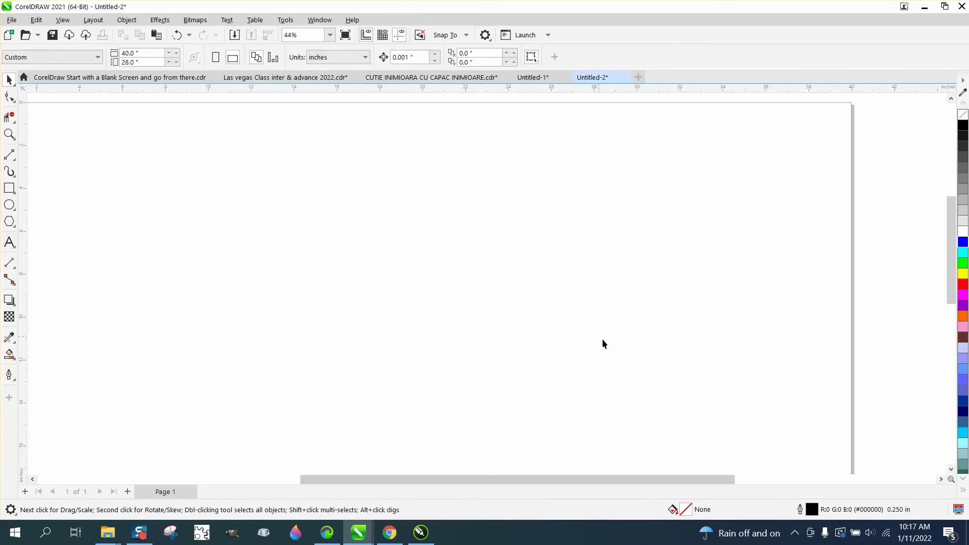
- Set the document's default graphic outline to Hairline width and red, with square line caps and Behind fill turned off
double_click(813, 510)
left_click(506, 334)
left_click(408, 222)
left_click(408, 222)
left_click(408, 205)
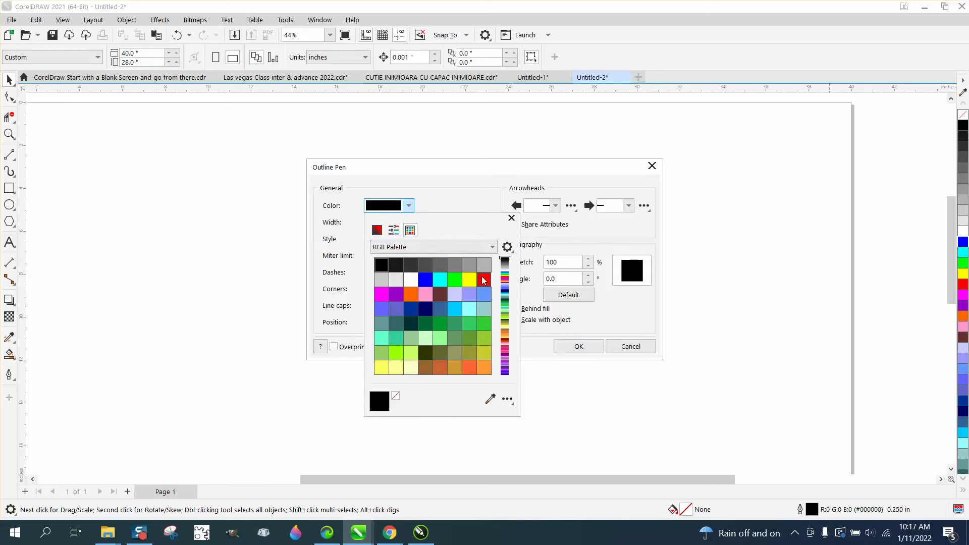
left_click(484, 279)
left_click(575, 348)
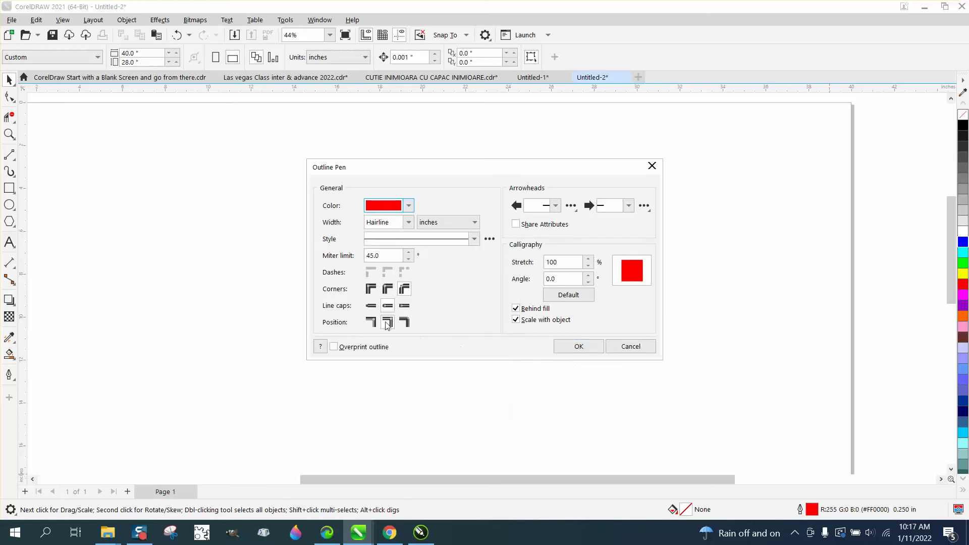
left_click(371, 306)
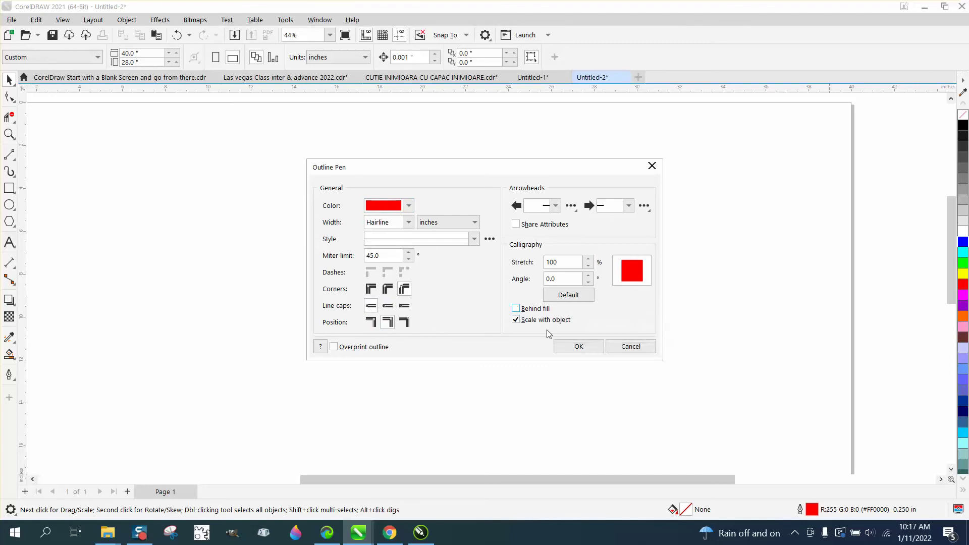
left_click(577, 347)
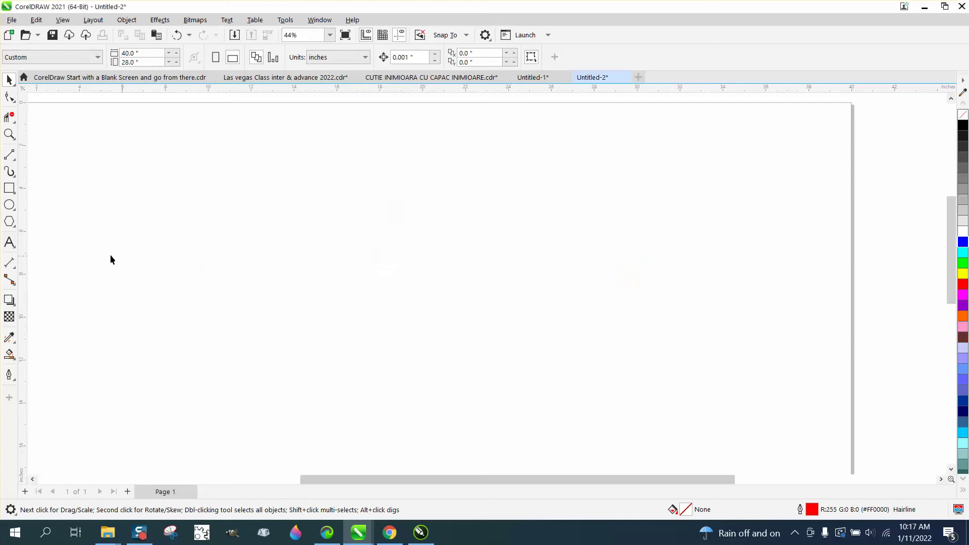
- Draw a square about 9.11 in wide and scale it down to about 7.44 in wide
left_click(9, 187)
mouse_move(485, 185)
left_mouse_down()
mouse_move(339, 314)
mouse_move(290, 381)
left_mouse_up()
left_click(10, 79)
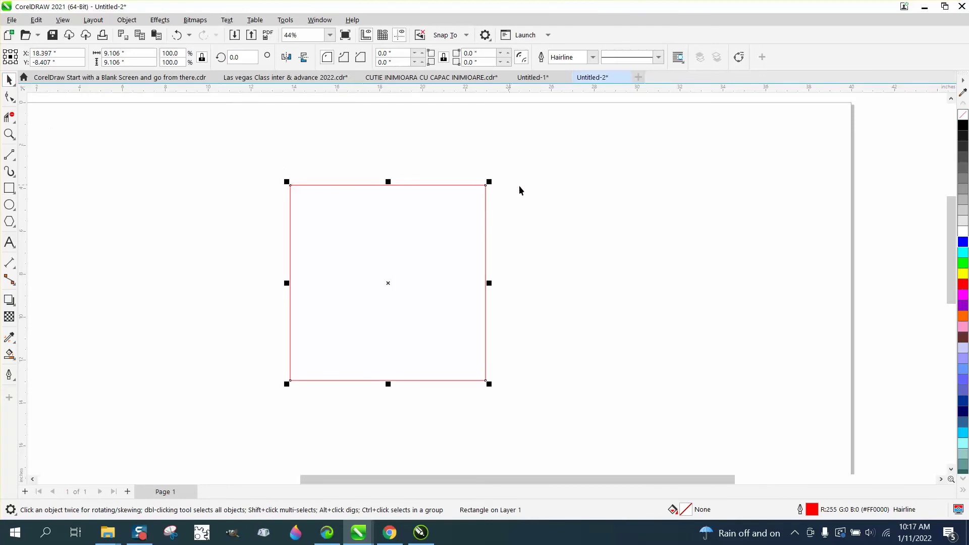
left_click_drag(489, 182, 545, 218)
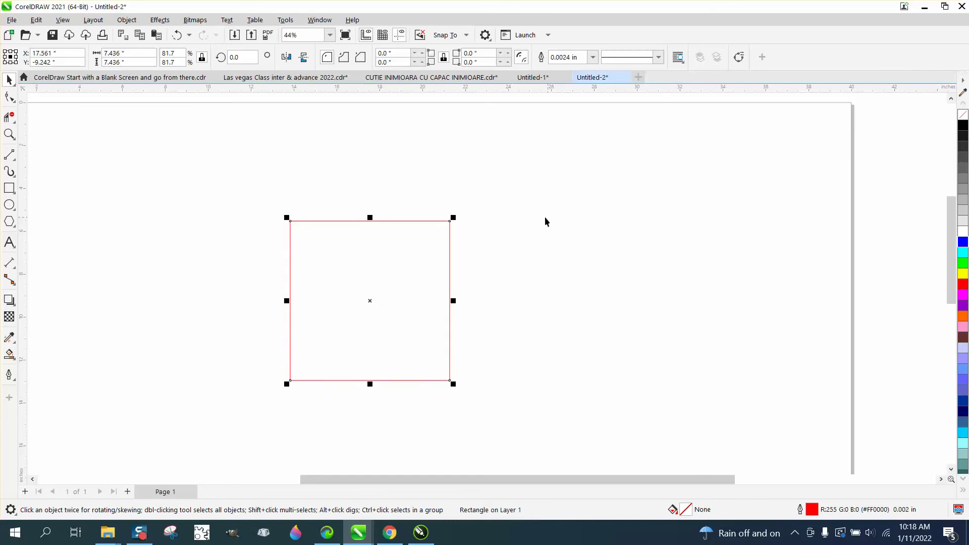
- Save all document options and document styles as the defaults for new documents
left_click(285, 20)
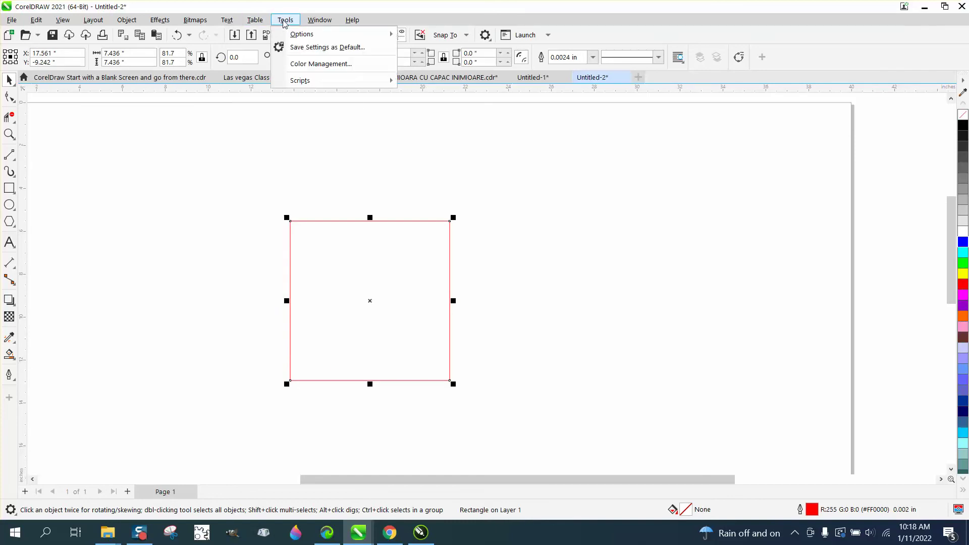
left_click(302, 48)
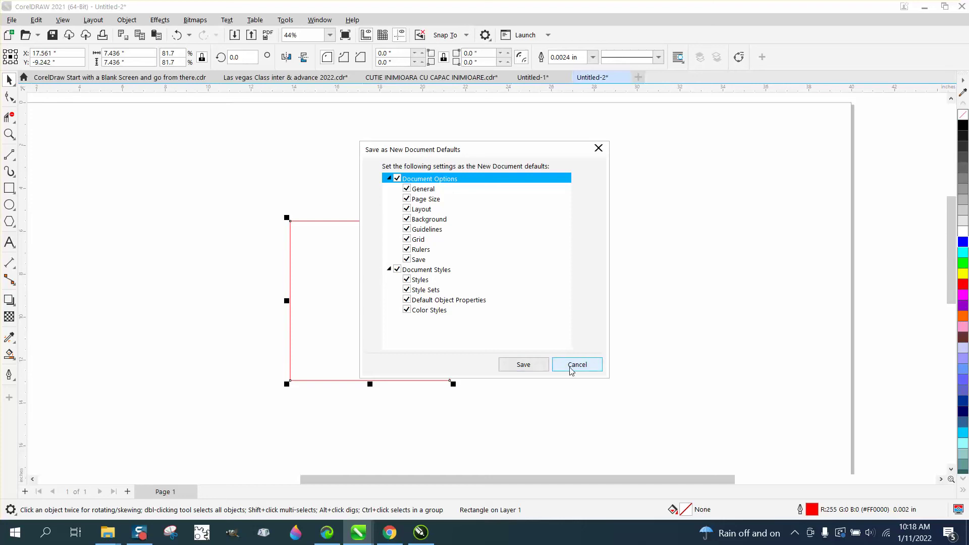
left_click(541, 364)
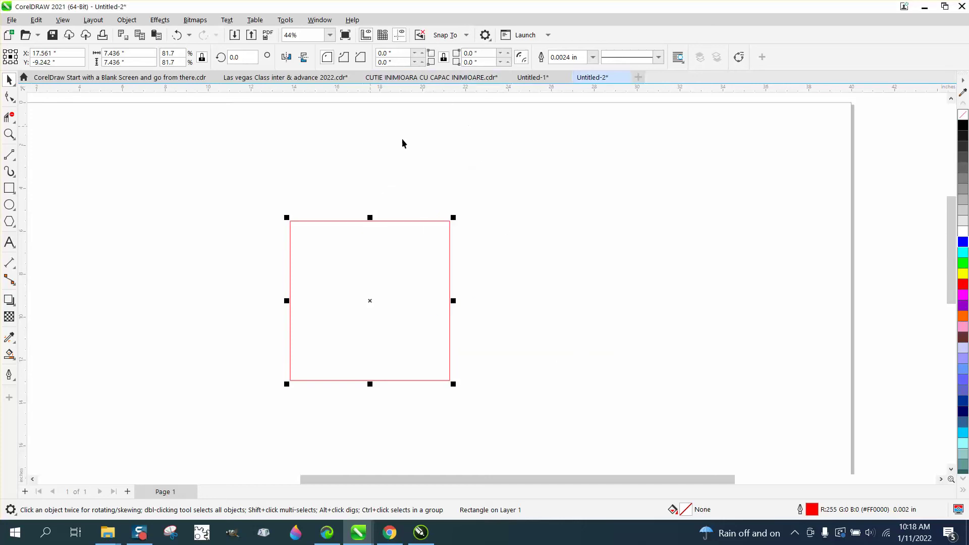
left_click(424, 152)
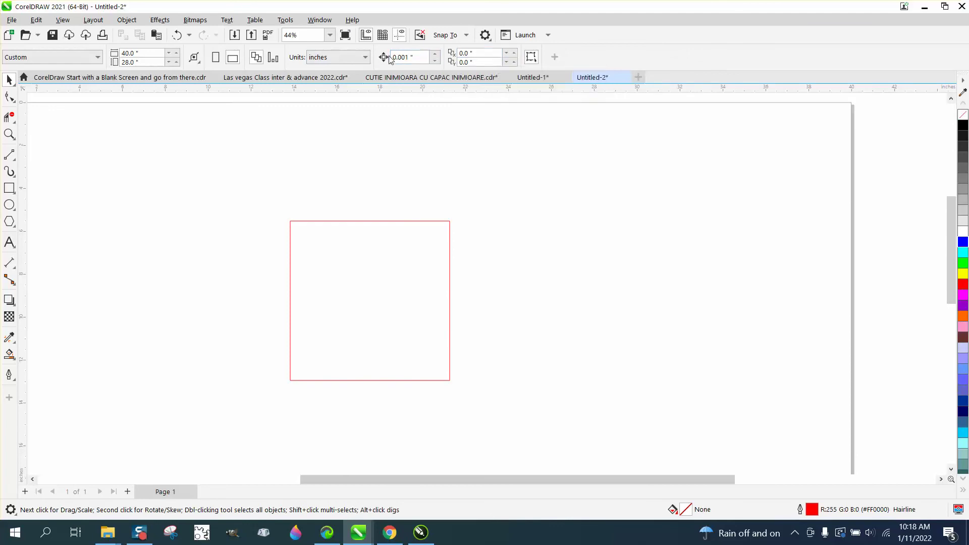
left_click(435, 221)
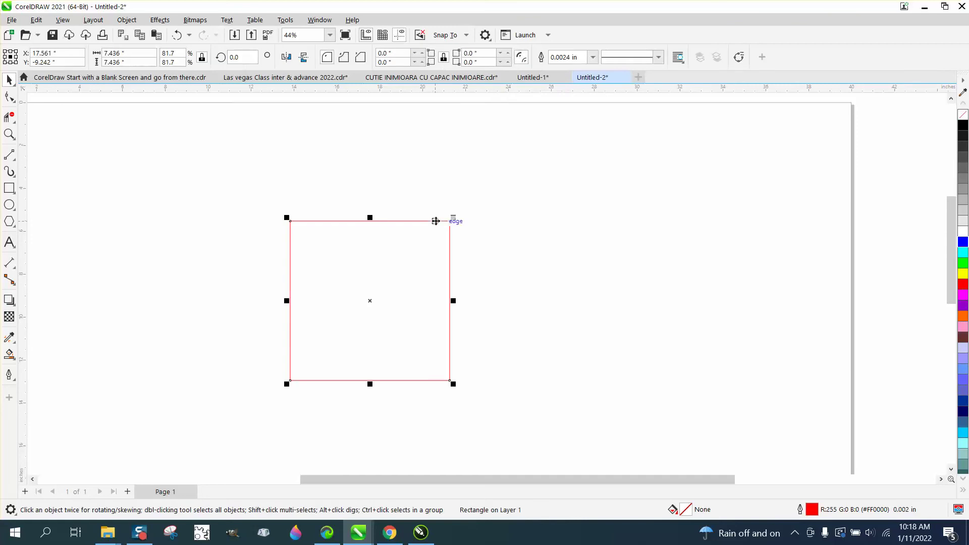
double_click(812, 509)
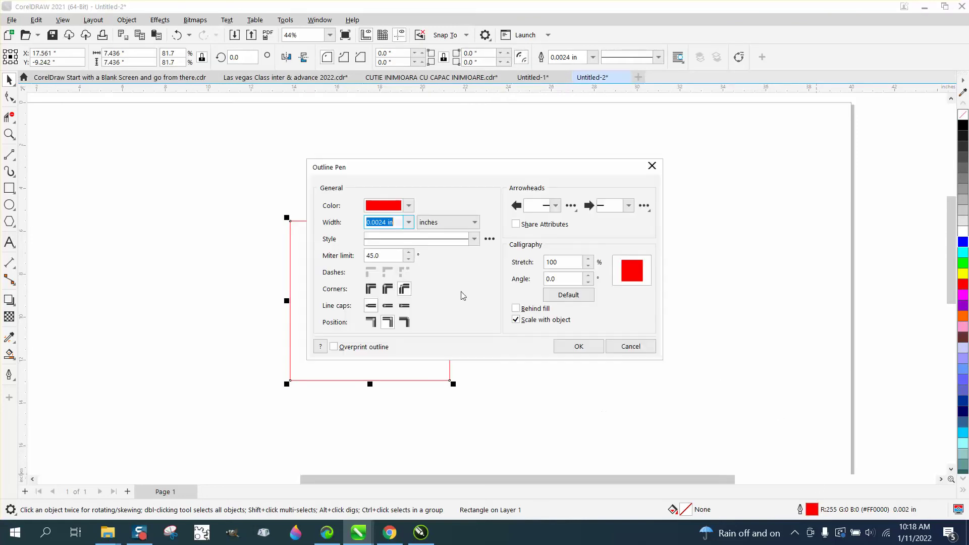
left_click(409, 222)
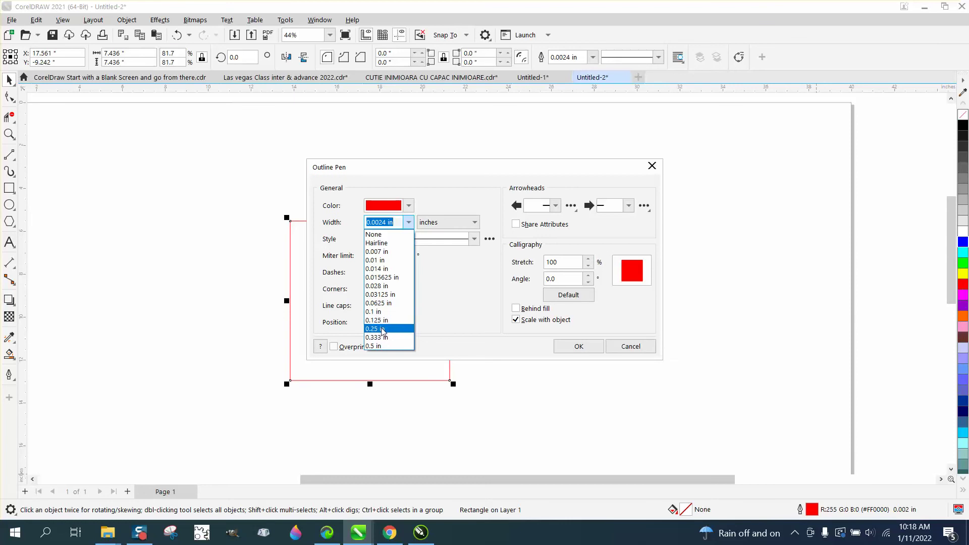
left_click(384, 327)
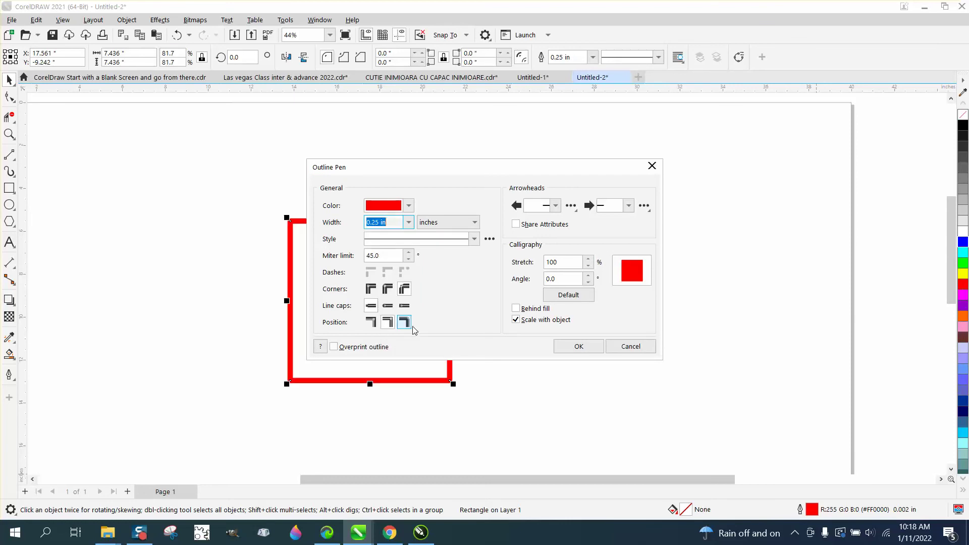
left_click(629, 347)
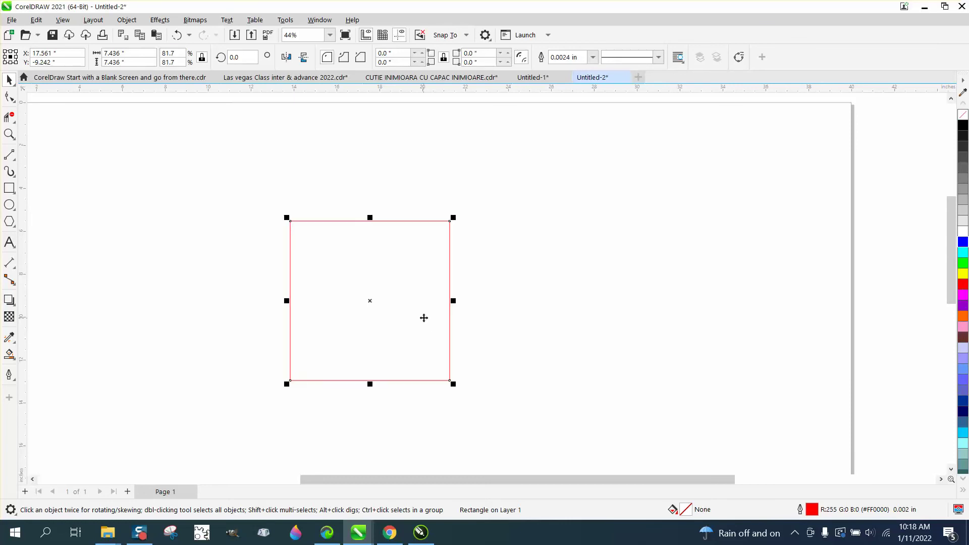
- Set the red square's outline width to 0.25 in
double_click(811, 510)
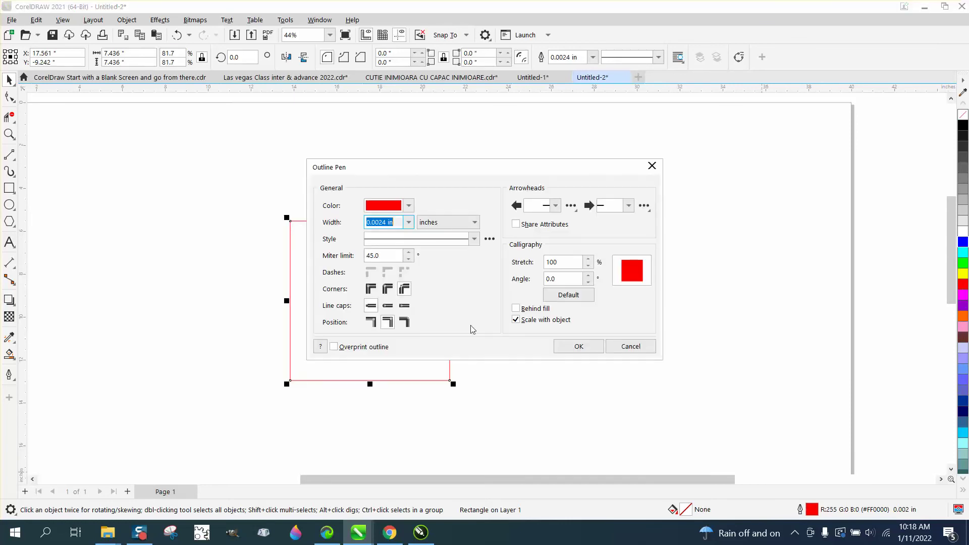
left_click(409, 222)
left_click(377, 329)
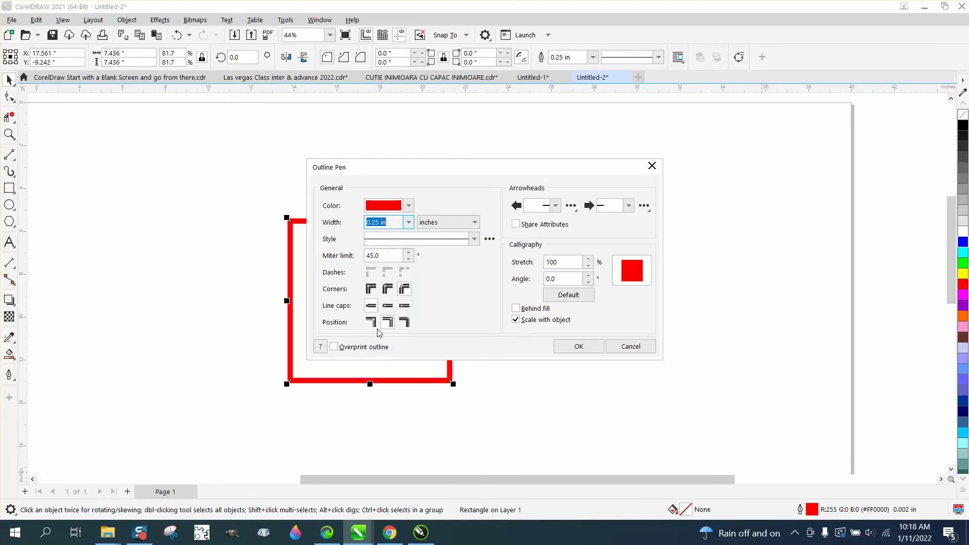
left_click(561, 350)
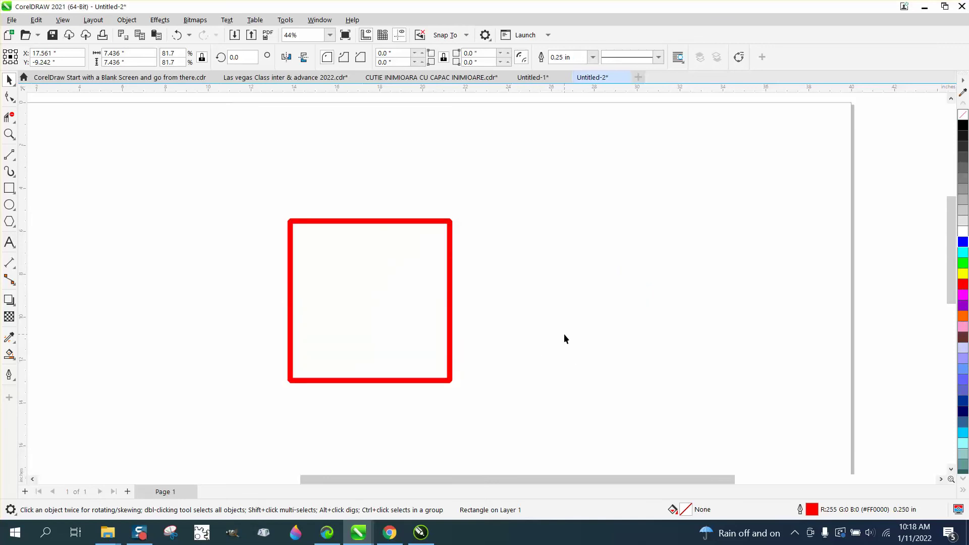
- Duplicate the thick-outlined square to its right and turn on Behind fill for the copy's outline
left_click_drag(378, 305, 571, 313)
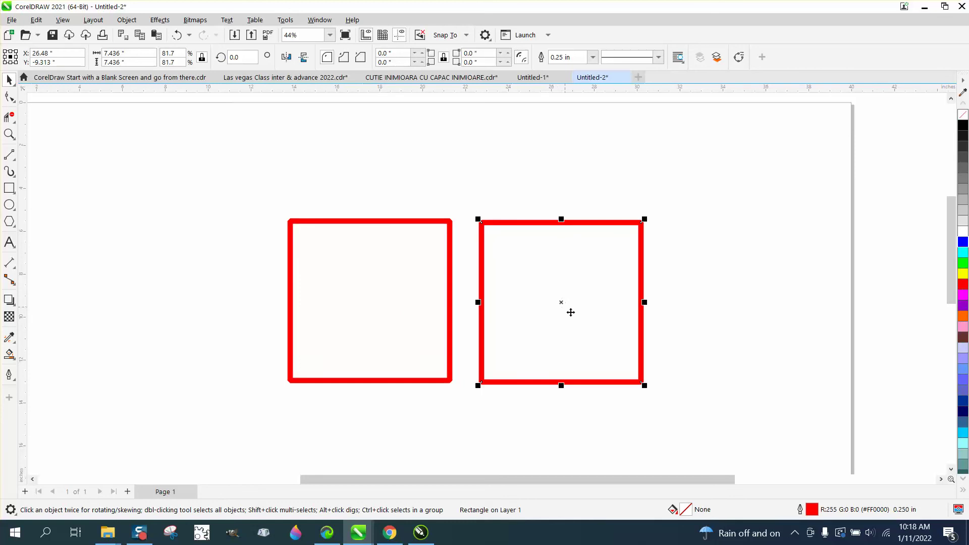
double_click(812, 509)
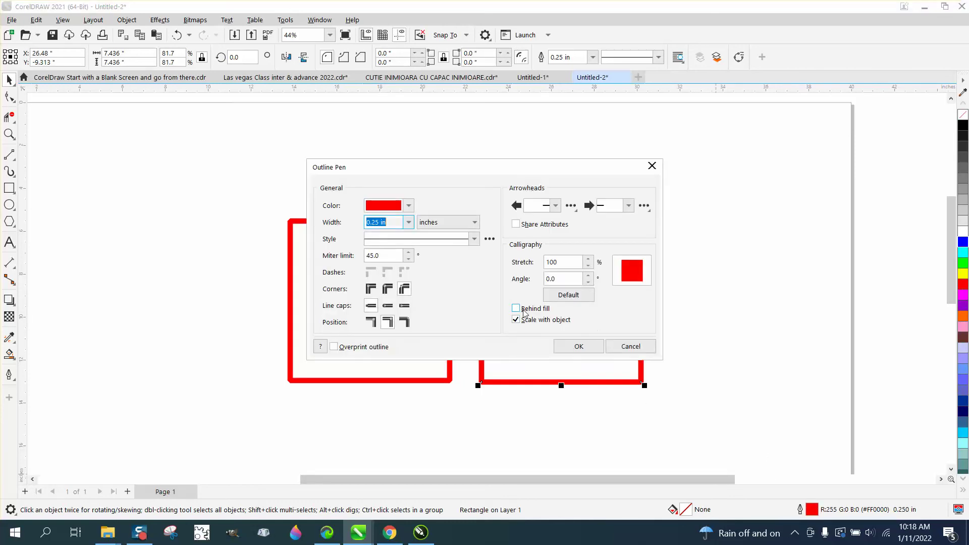
left_click(515, 309)
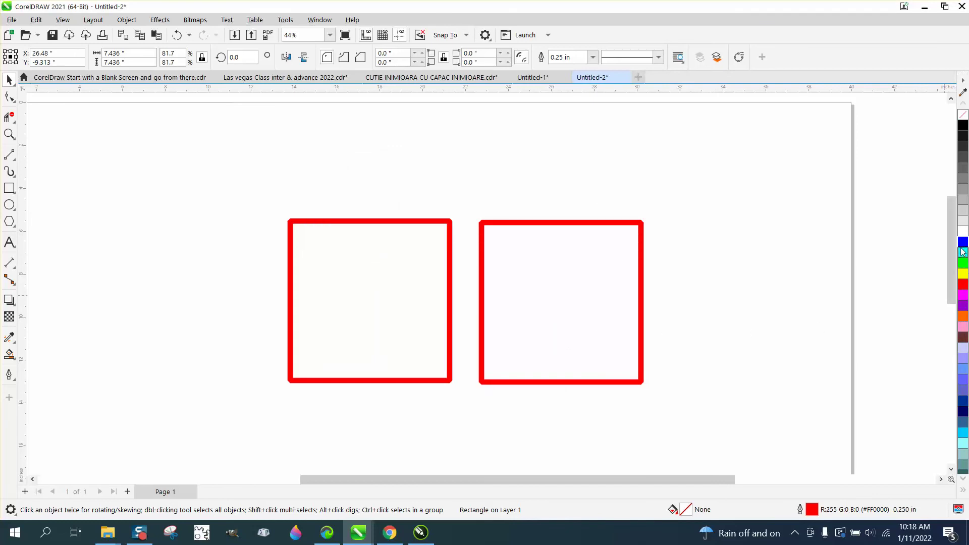
- Fill both thick-outlined squares with blue
left_click(563, 286)
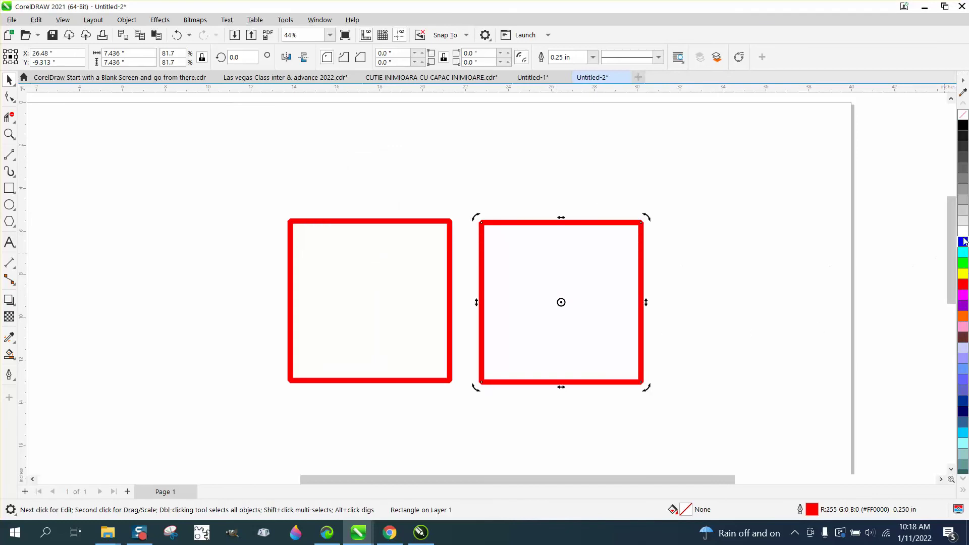
left_click(962, 242)
left_click(429, 262)
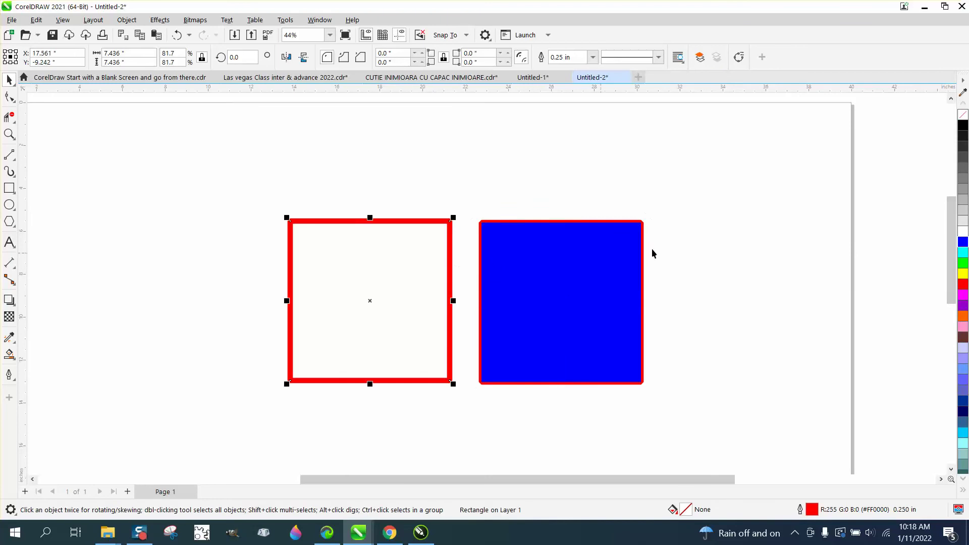
left_click(963, 241)
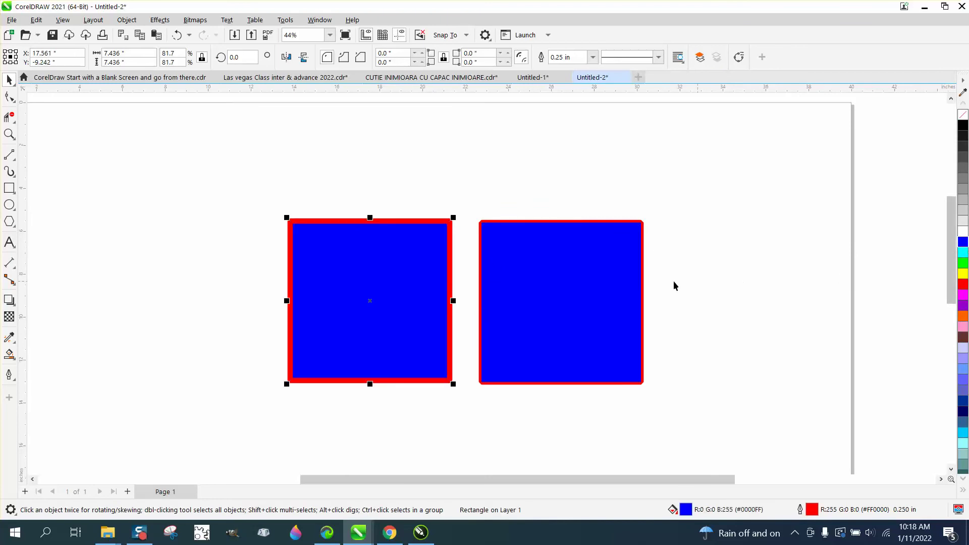
- Examine both blue squares' outlines up close at the corners and check the original square's outline settings
left_click(9, 134)
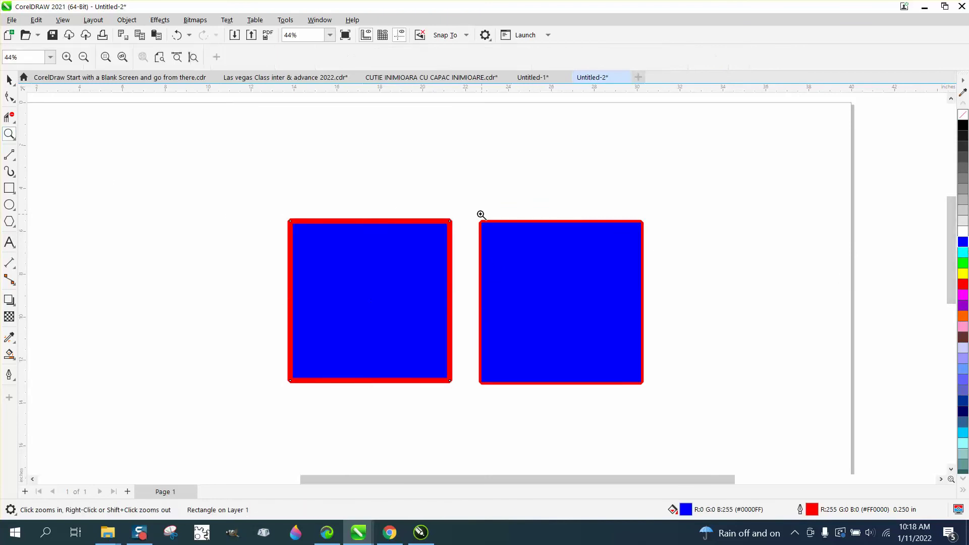
left_click_drag(474, 210, 543, 247)
scroll(349, 246, "down", 5)
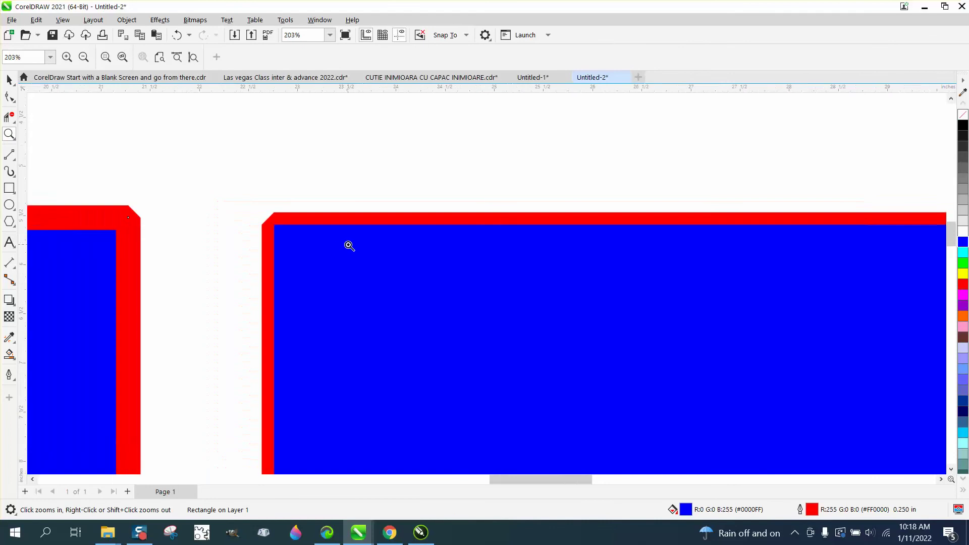
scroll(341, 237, "down", 2)
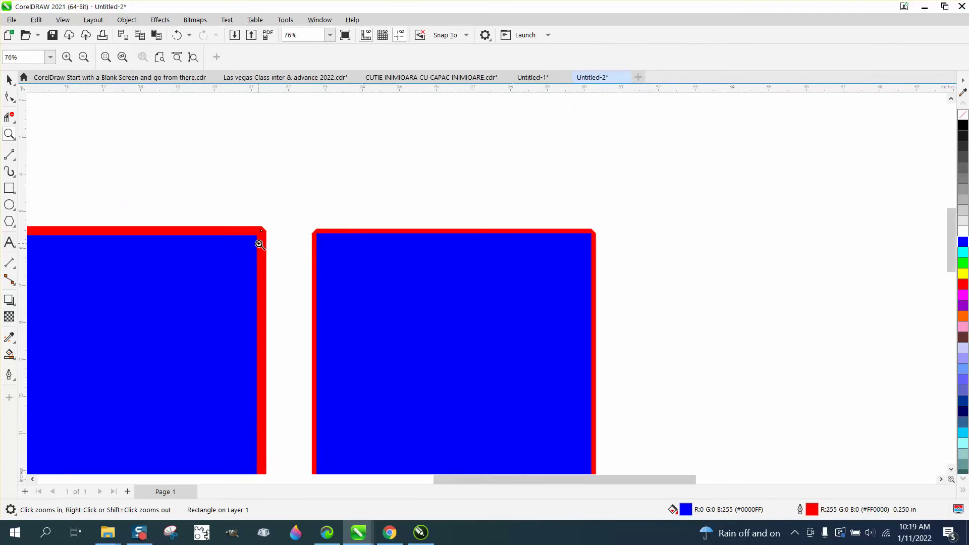
scroll(235, 252, "down", 1)
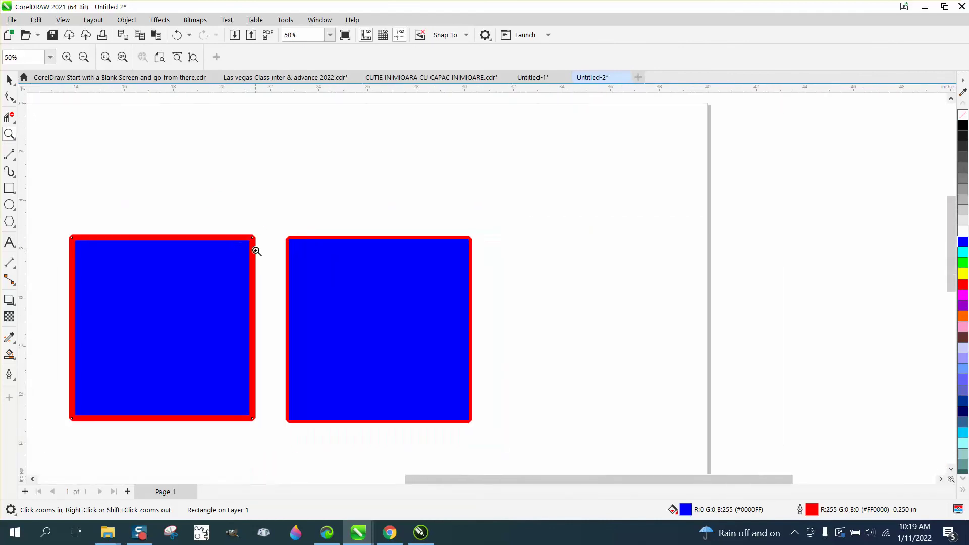
double_click(813, 510)
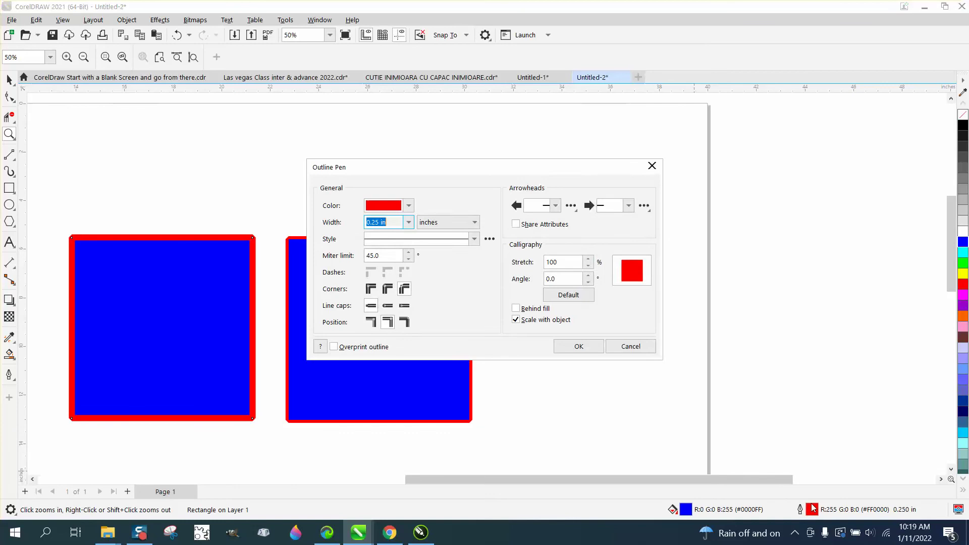
left_click(629, 345)
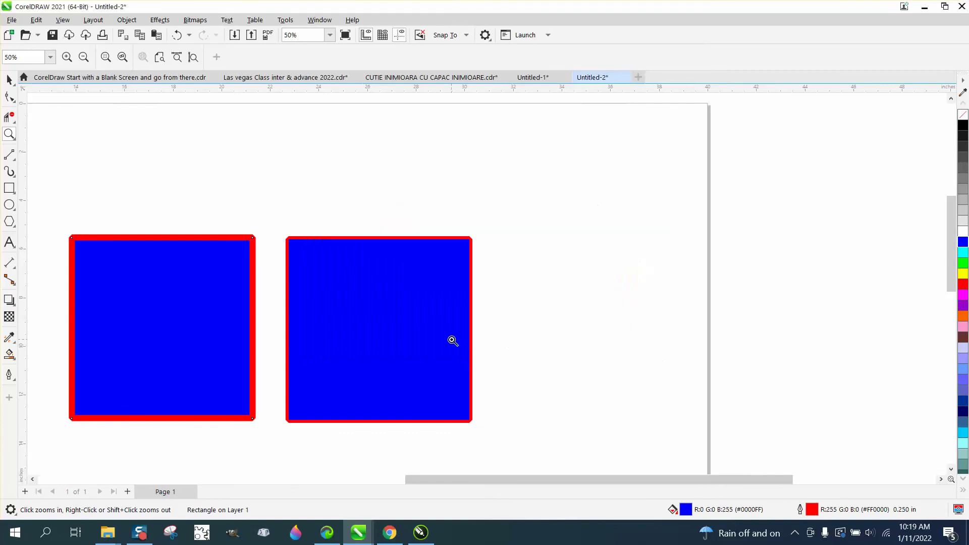
- Place a copy of the blue square with the Behind fill outline to its right
left_click(452, 339)
right_click(452, 339)
left_click(9, 80)
left_click(419, 263)
left_click_drag(420, 262, 619, 300)
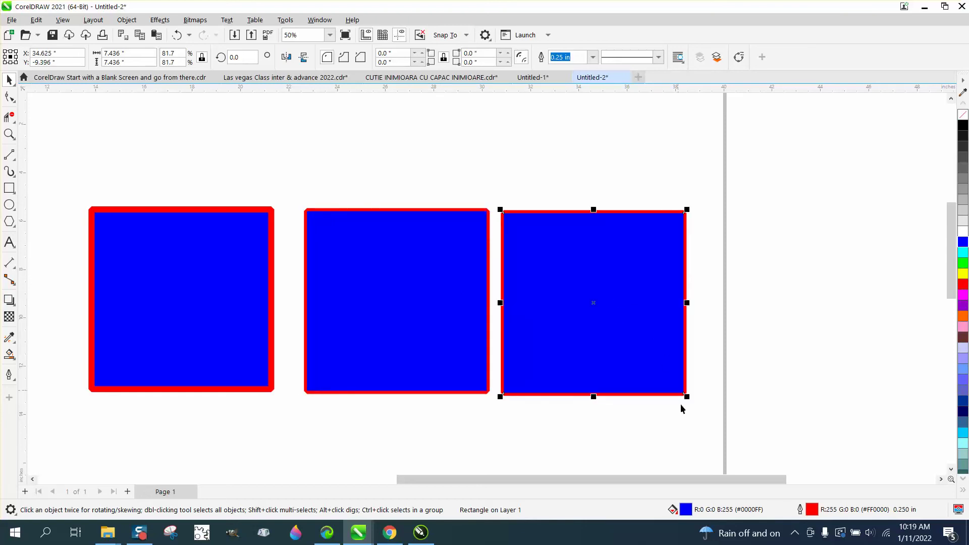
- Set the third square's outline position to the inside of its edge, keeping Behind fill on
double_click(812, 509)
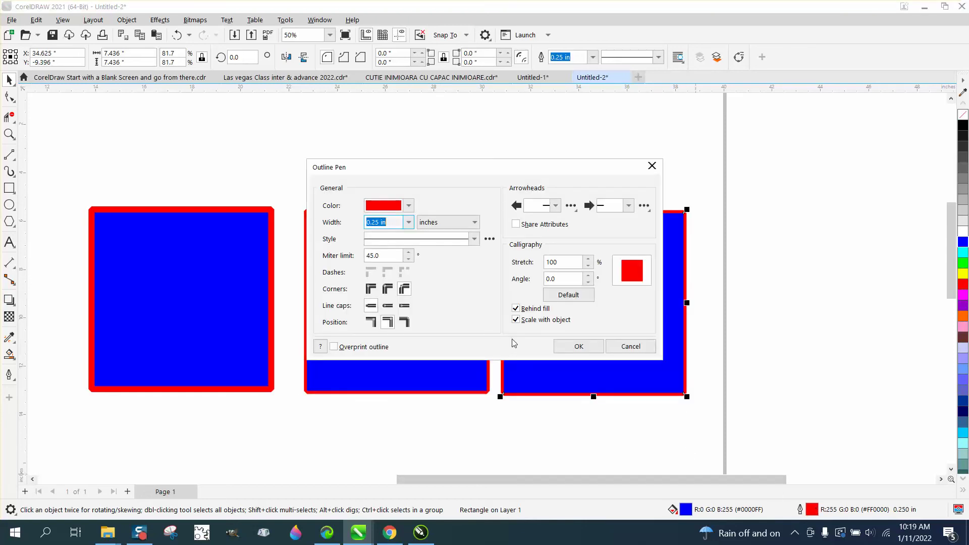
left_click(407, 323)
left_click(575, 346)
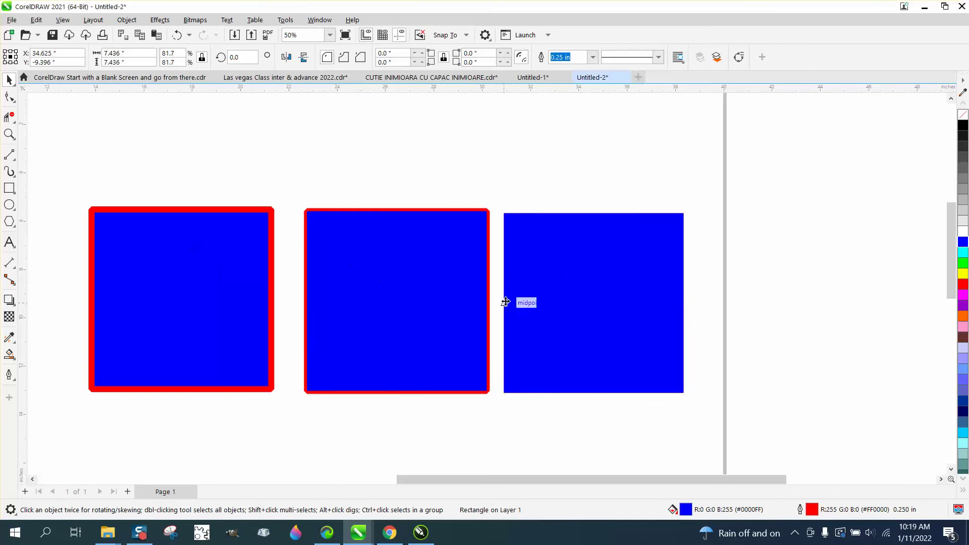
- Move the third square slightly further right, and clear its blue fill before filling it with green
mouse_move(568, 314)
left_mouse_down()
mouse_move(575, 304)
mouse_move(577, 315)
left_mouse_up()
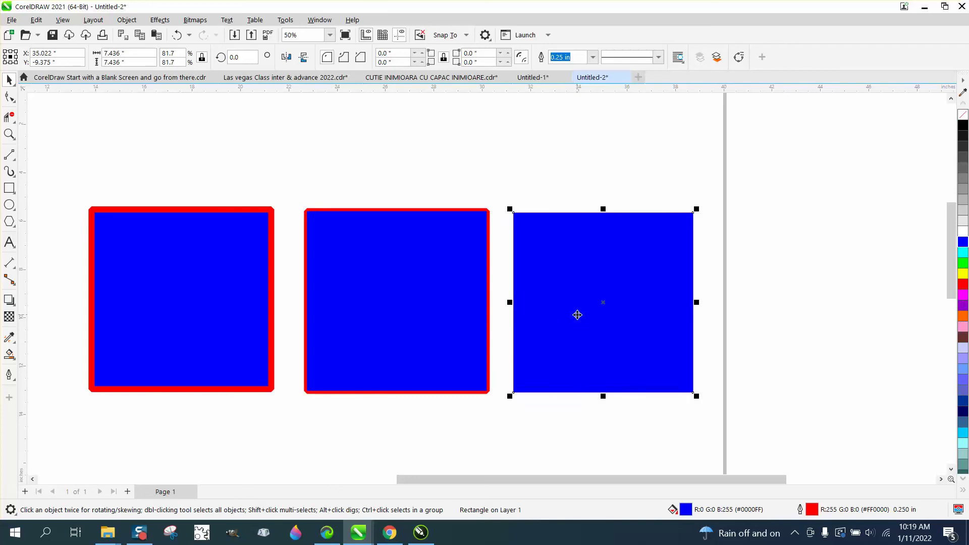
left_click(964, 120)
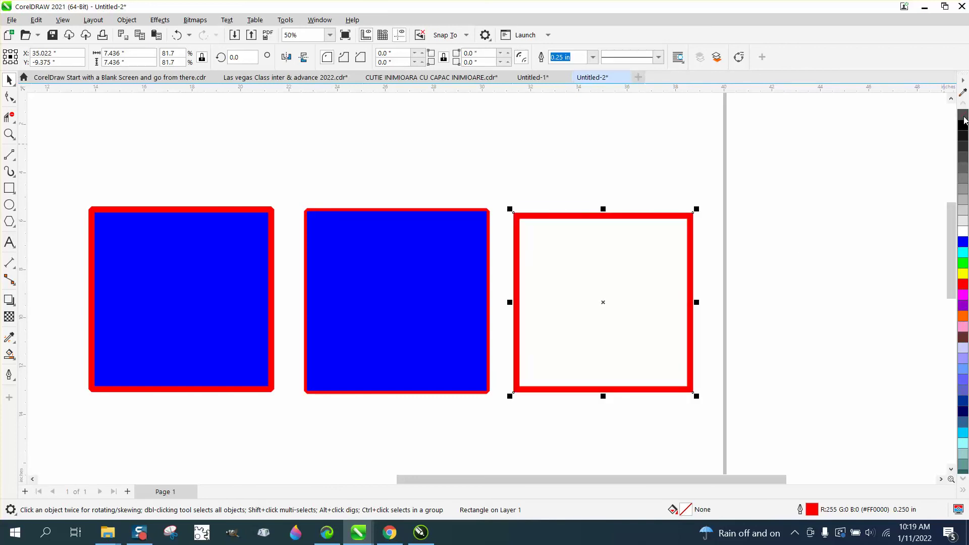
left_click(964, 269)
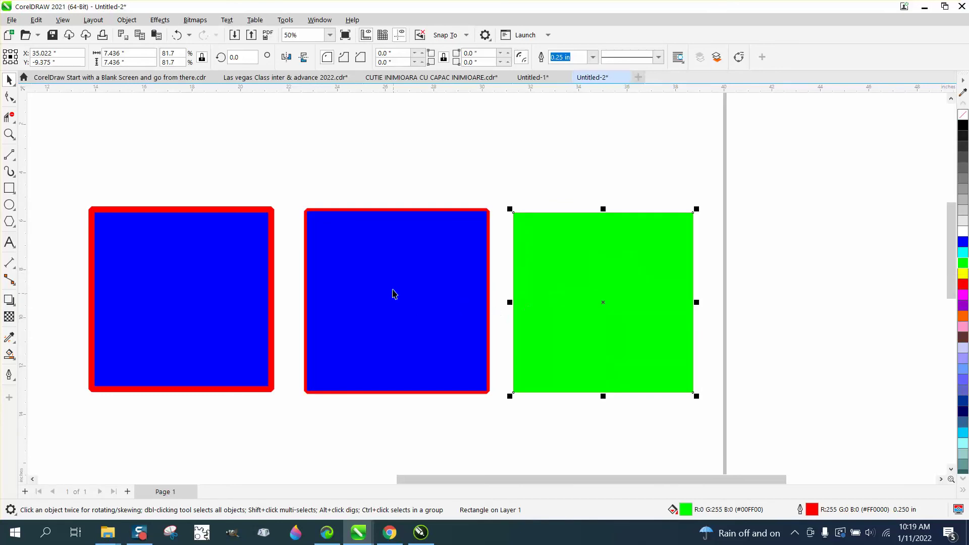
scroll(333, 286, "down", 1)
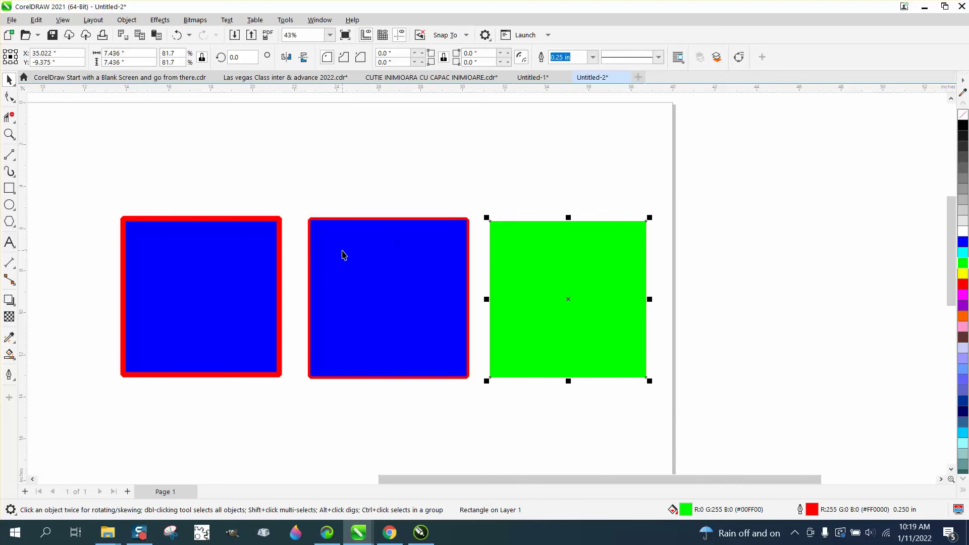
left_click(286, 20)
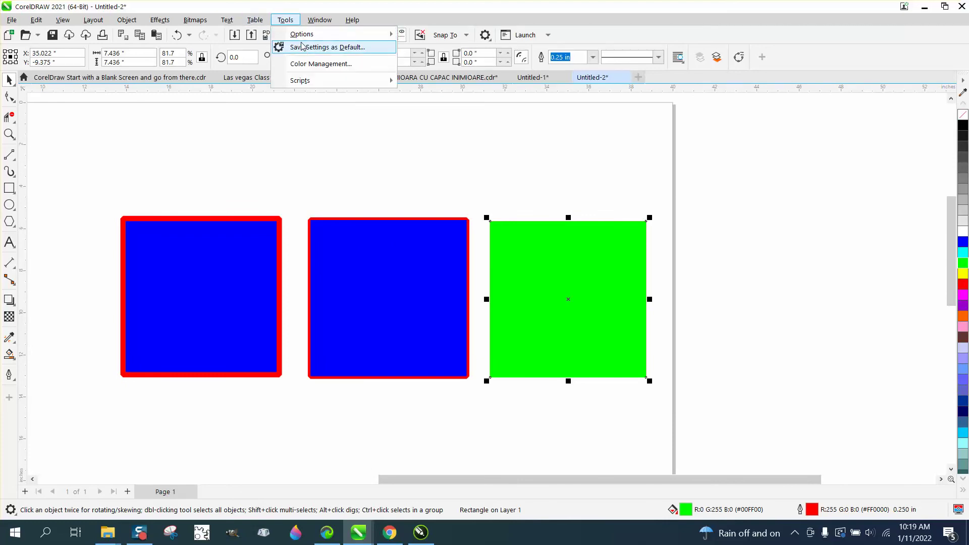
mouse_move(300, 81)
left_click(415, 130)
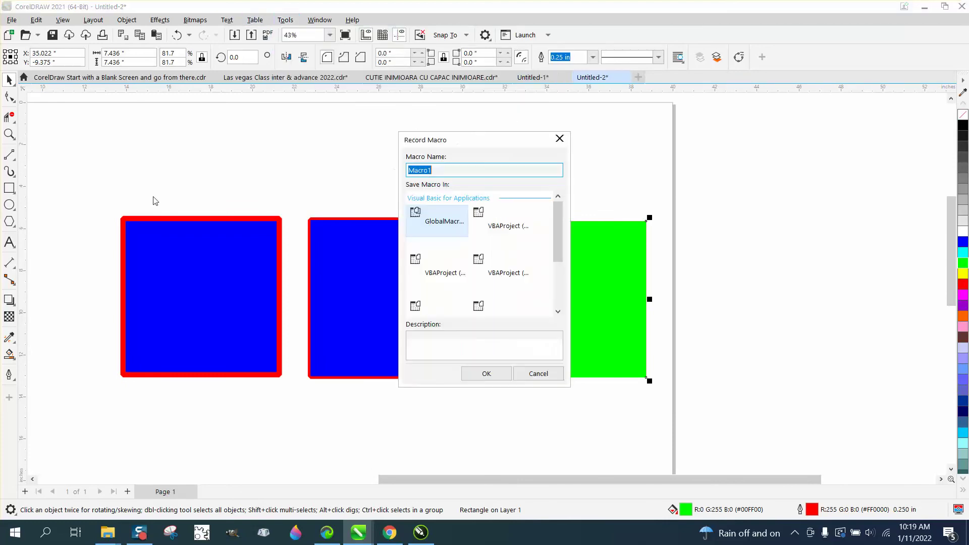
left_click(541, 373)
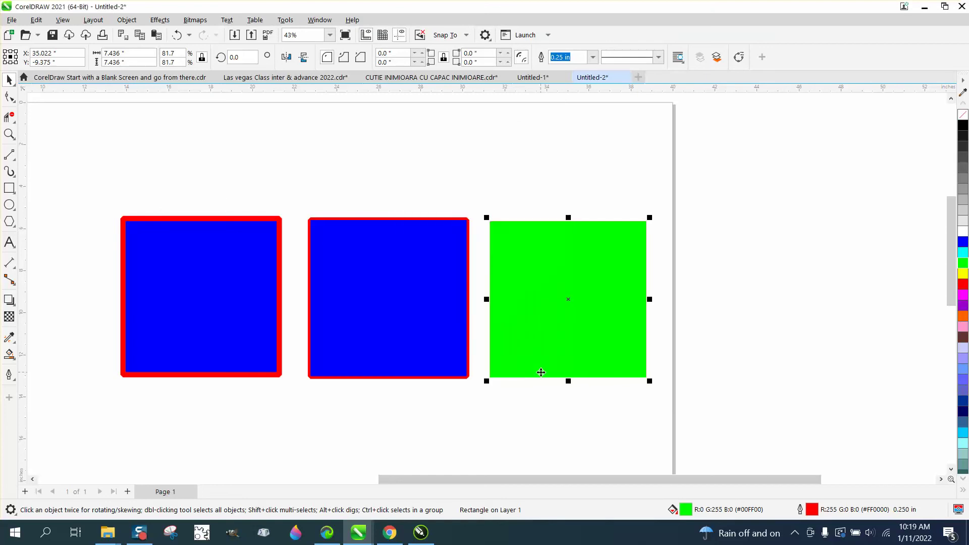